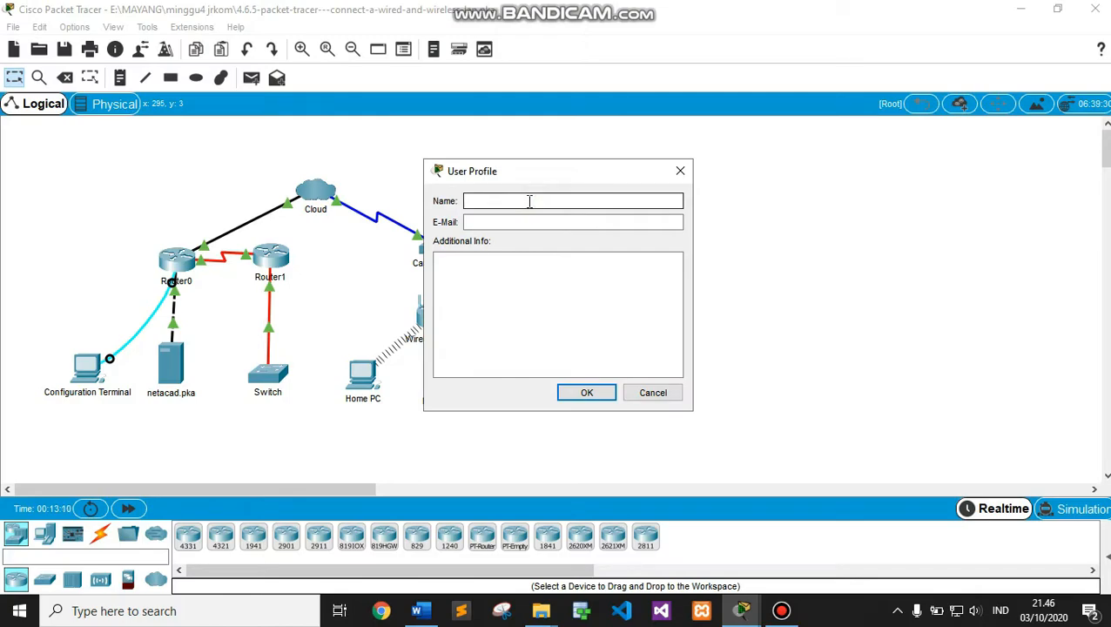
Enter the user's full name and e-mail in the User Profile, then confirm resetting the activity
{"action": "left_click", "coordinate": [532, 221]}
{"action": "left_click", "coordinate": [586, 391]}
{"action": "left_click", "coordinate": [586, 318]}
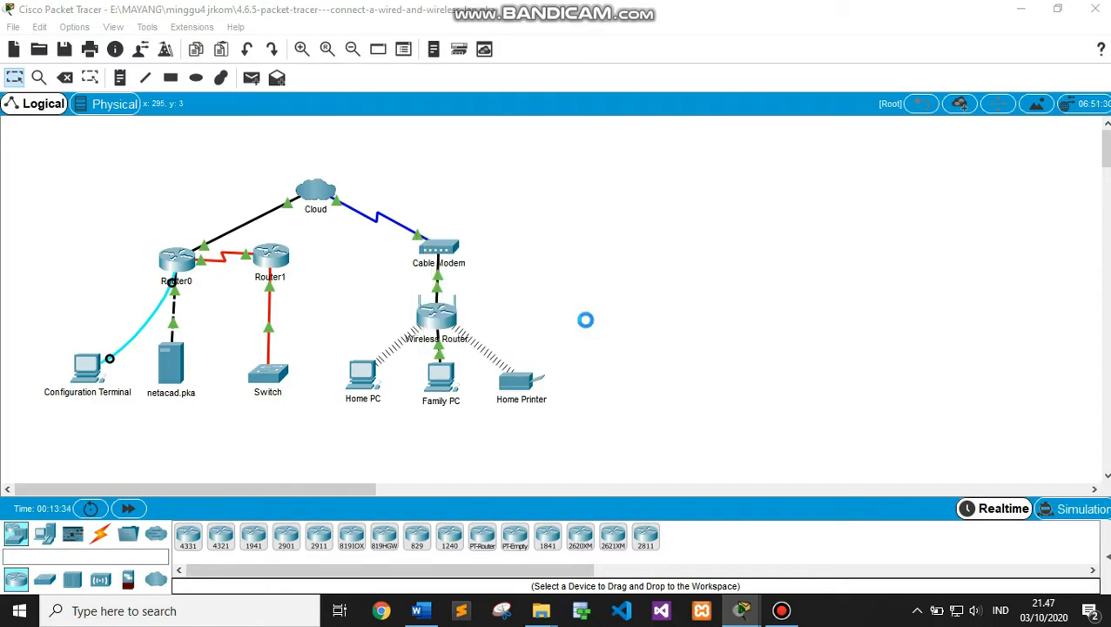
Reposition and enlarge the activity window, then read the addressing table, objectives and Part 1 instructions
{"action": "left_click_drag", "start_coordinate": [593, 161], "coordinate": [883, 30]}
{"action": "left_click_drag", "start_coordinate": [1061, 278], "coordinate": [1107, 372]}
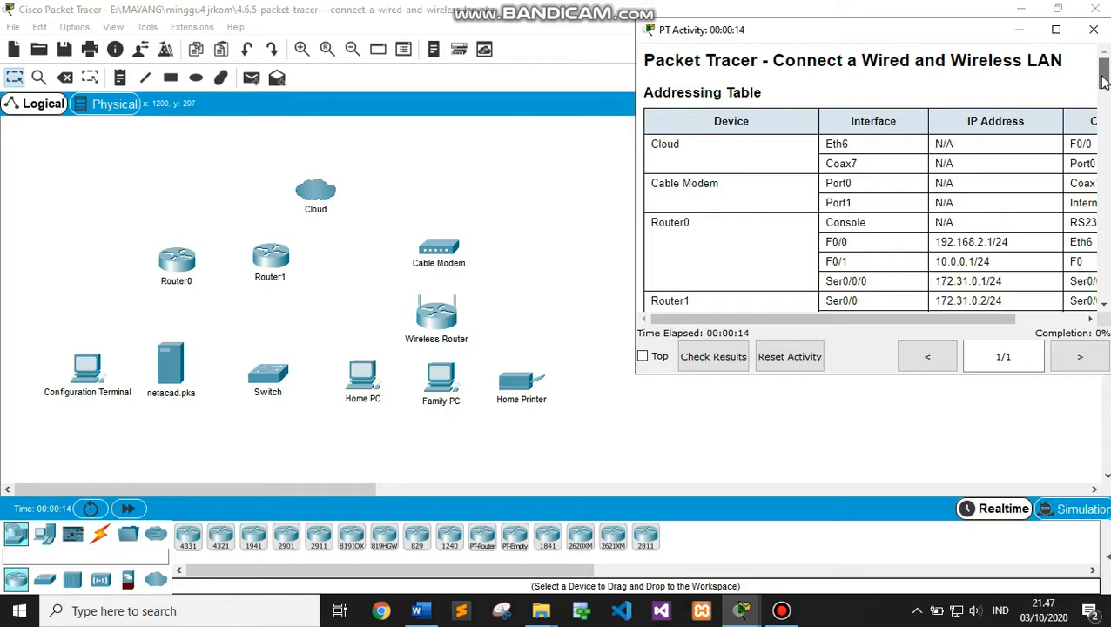
{"action": "left_click_drag", "start_coordinate": [1103, 81], "coordinate": [1106, 120]}
{"action": "scroll", "coordinate": [1106, 120], "scroll_direction": "down", "scroll_amount": 3}
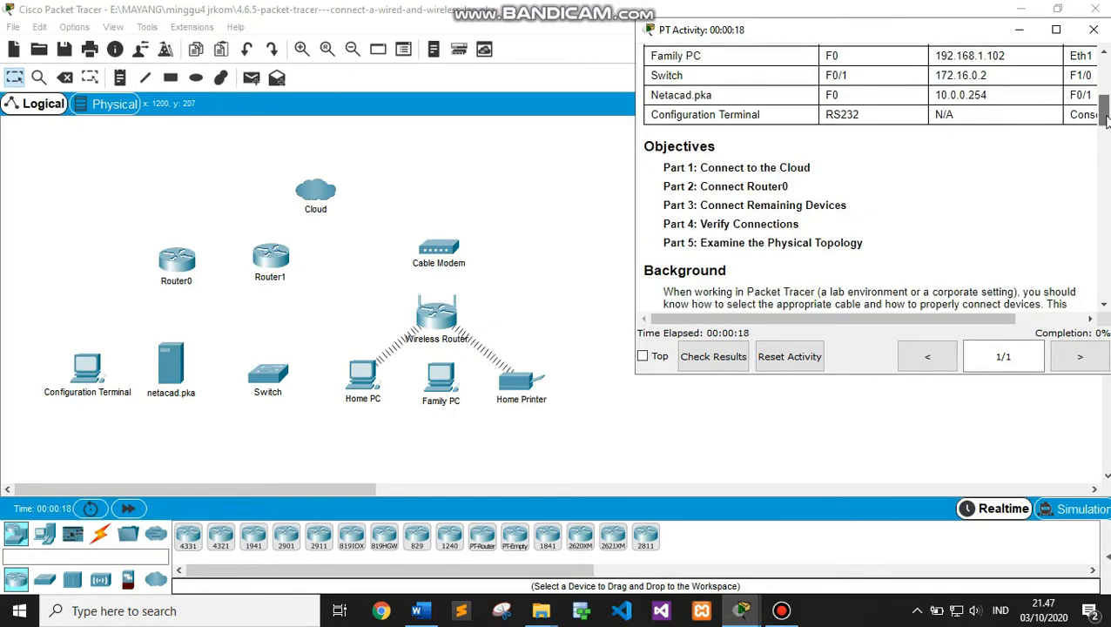
{"action": "scroll", "coordinate": [1107, 121], "scroll_direction": "up", "scroll_amount": 1}
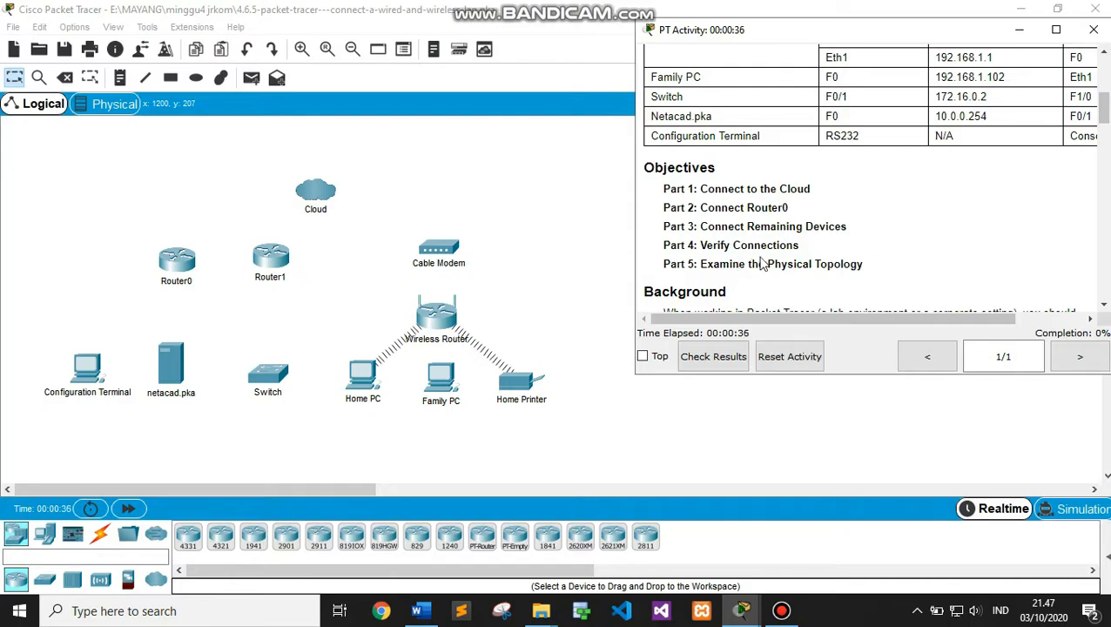
{"action": "left_click_drag", "start_coordinate": [1107, 121], "coordinate": [1106, 140]}
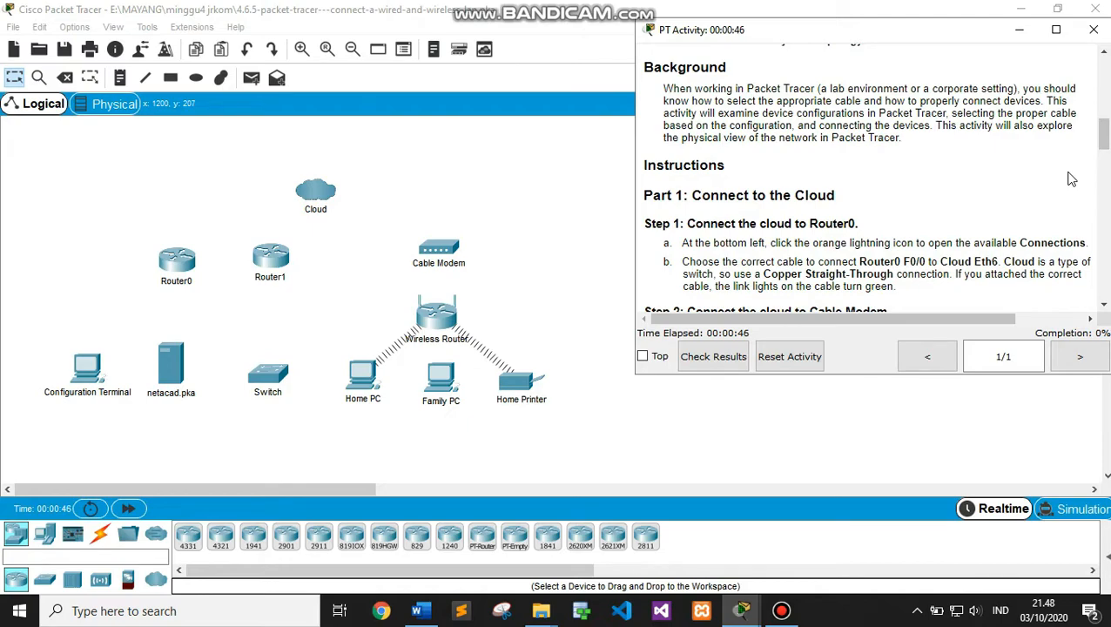
{"action": "left_click_drag", "start_coordinate": [1103, 141], "coordinate": [1103, 149]}
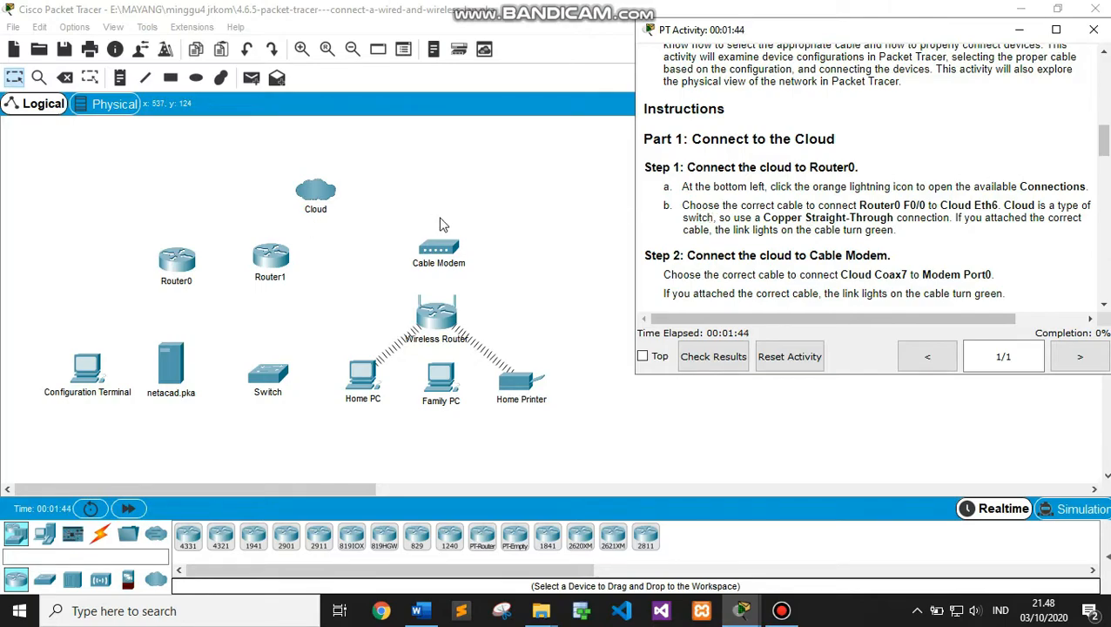
Cable Router0 FastEthernet0/0 to the Cloud's Ethernet6 with a copper straight-through cable
{"action": "left_click", "coordinate": [547, 251]}
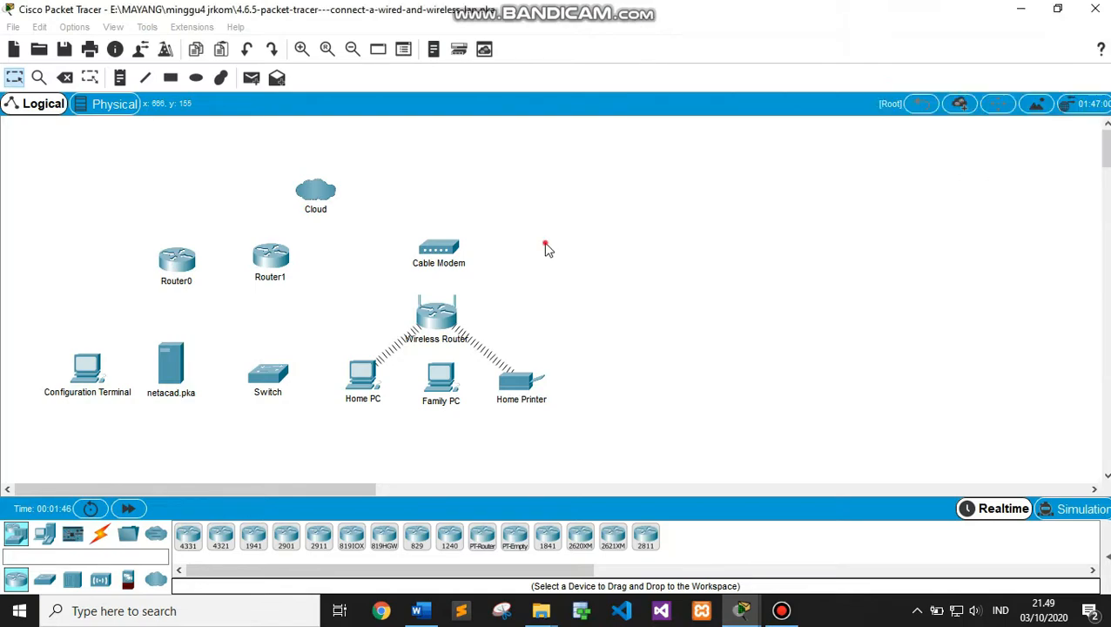
{"action": "left_click", "coordinate": [100, 539]}
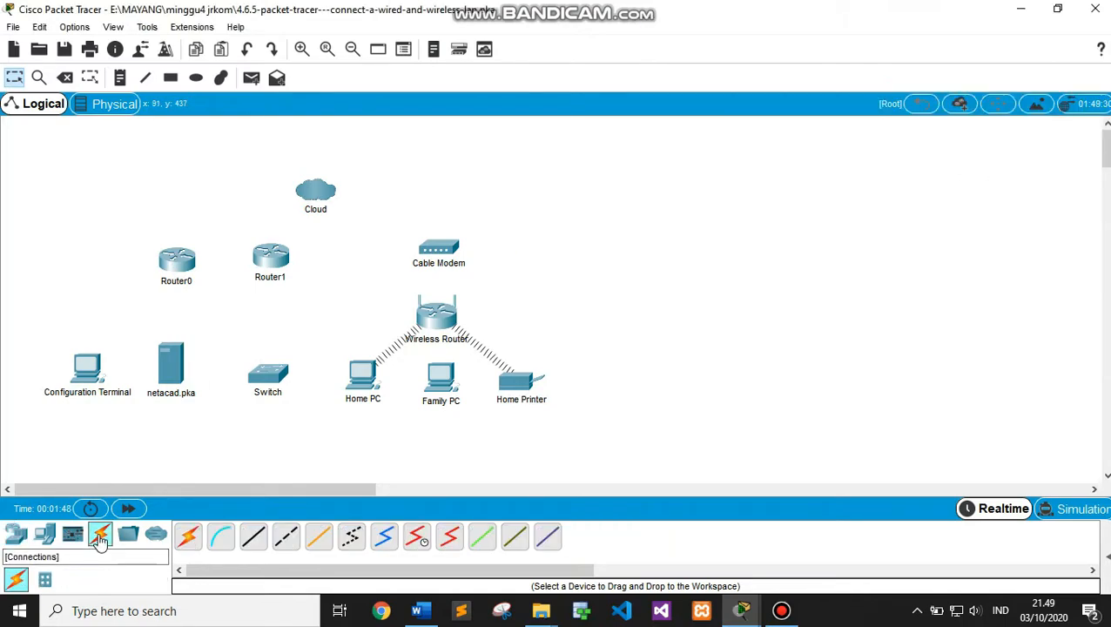
{"action": "left_click", "coordinate": [251, 537]}
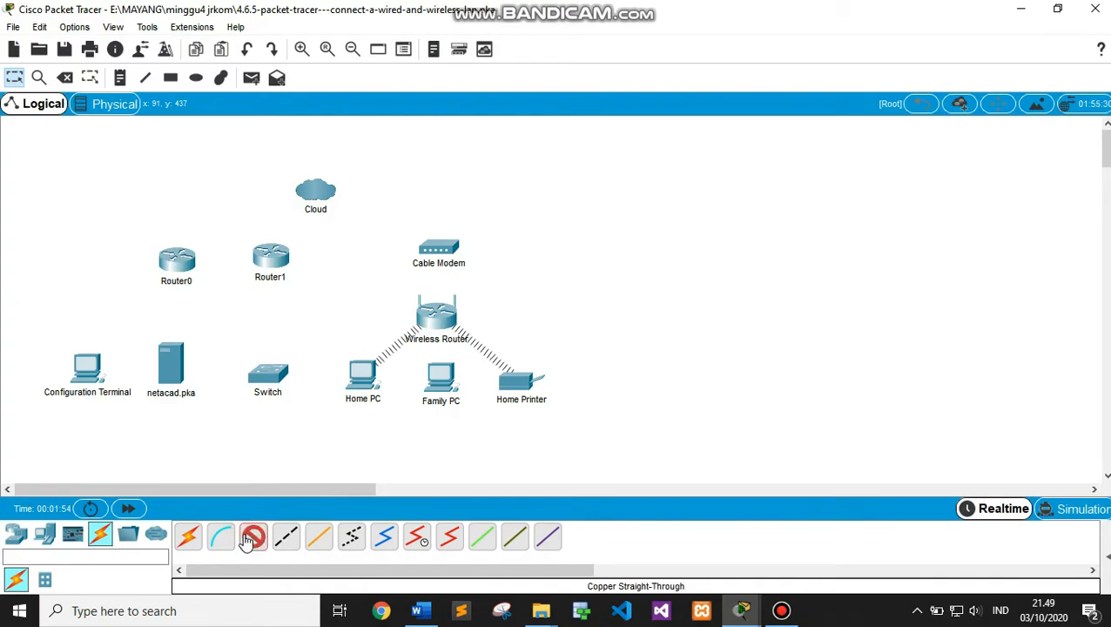
{"action": "left_click", "coordinate": [176, 264]}
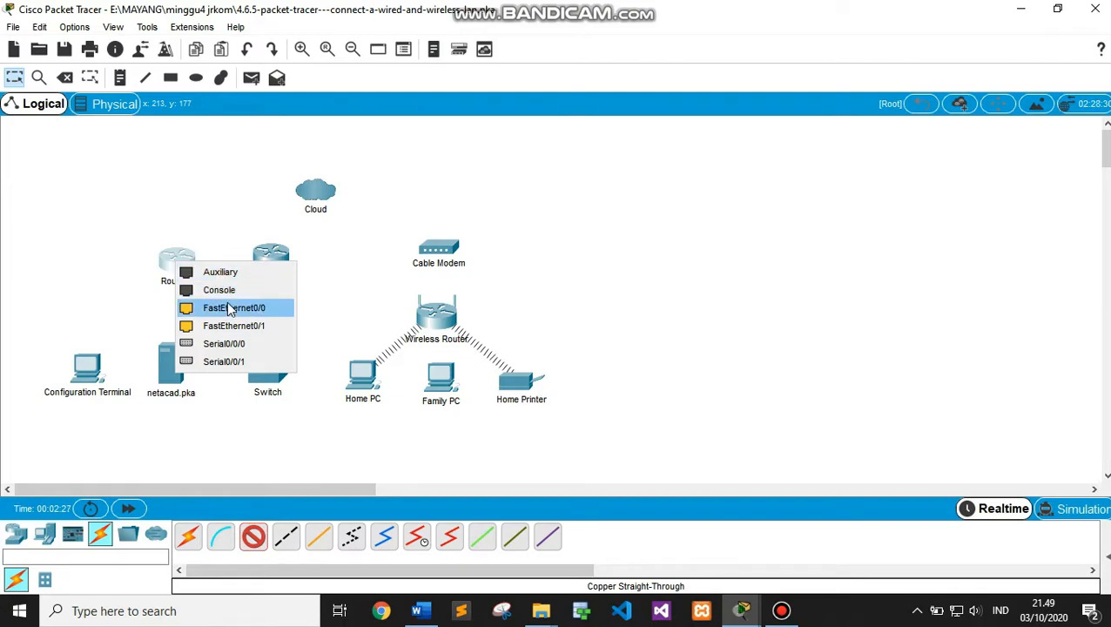
{"action": "left_click", "coordinate": [231, 308]}
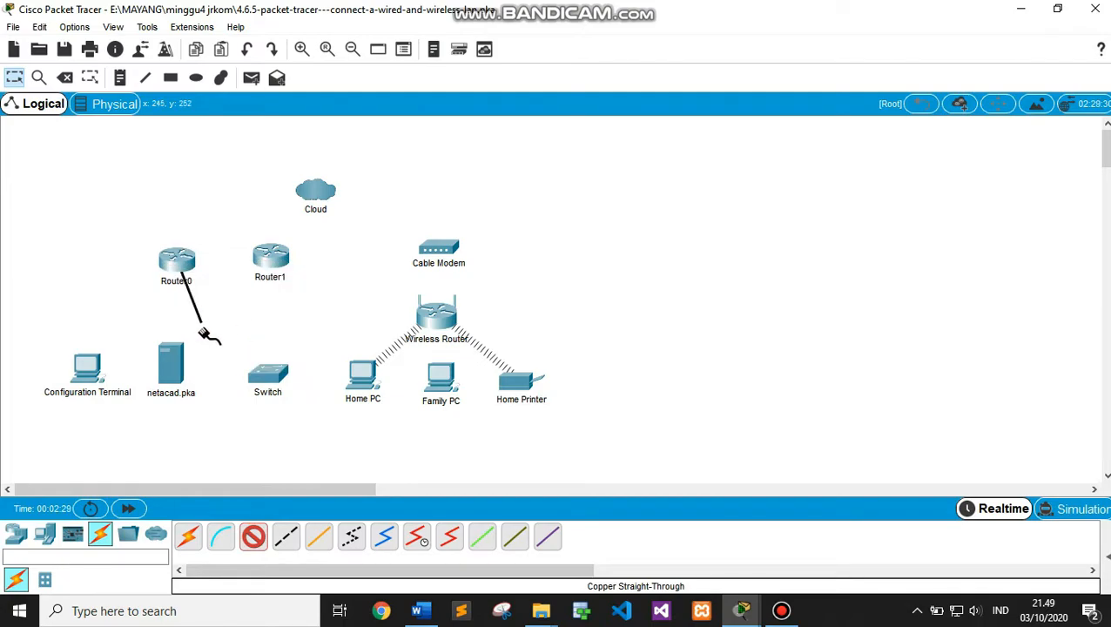
{"action": "left_click", "coordinate": [314, 193]}
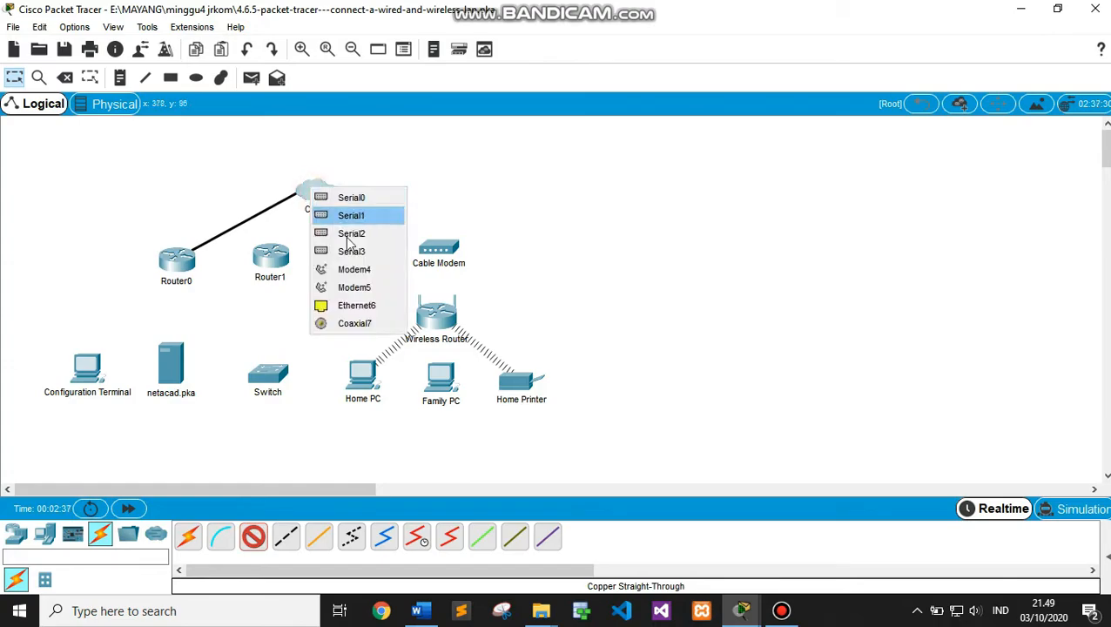
{"action": "left_click", "coordinate": [357, 302]}
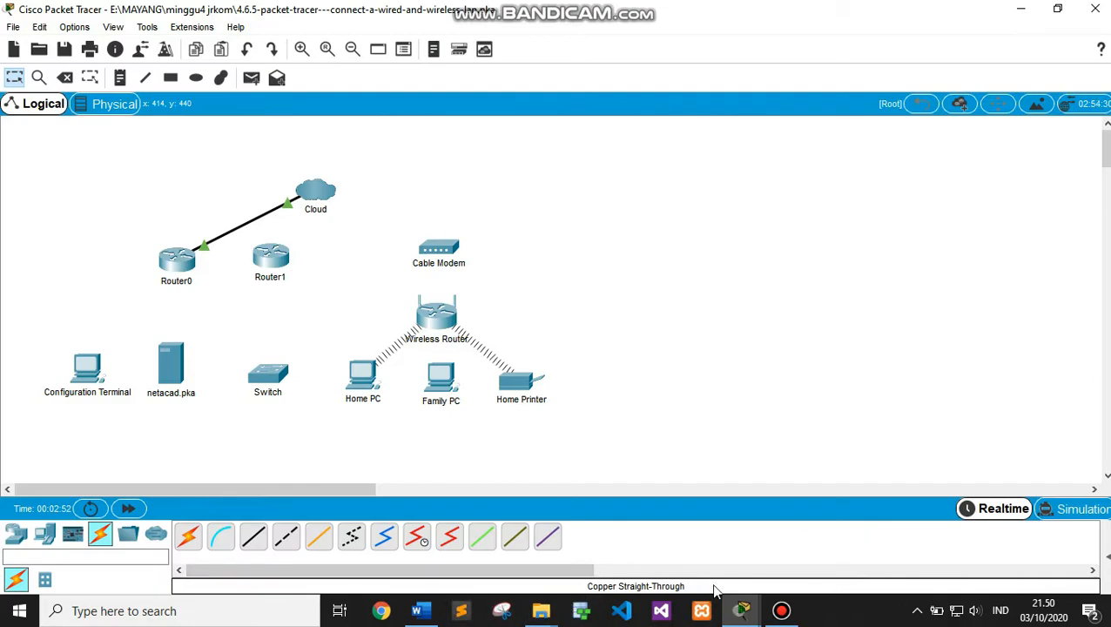
{"action": "mouse_move", "coordinate": [738, 609]}
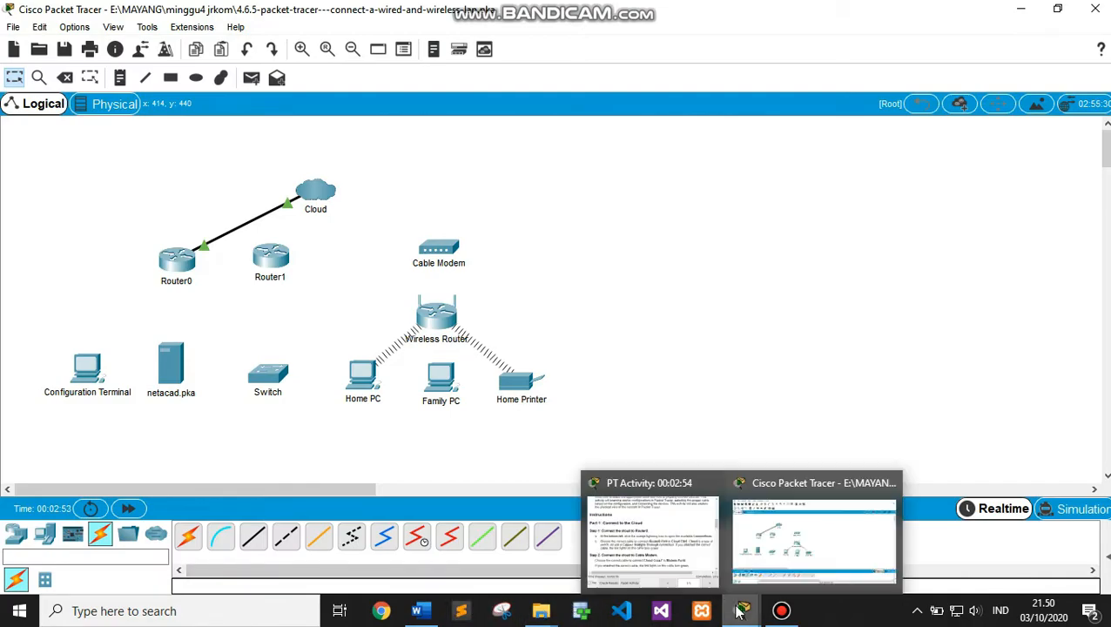
{"action": "left_click", "coordinate": [684, 561]}
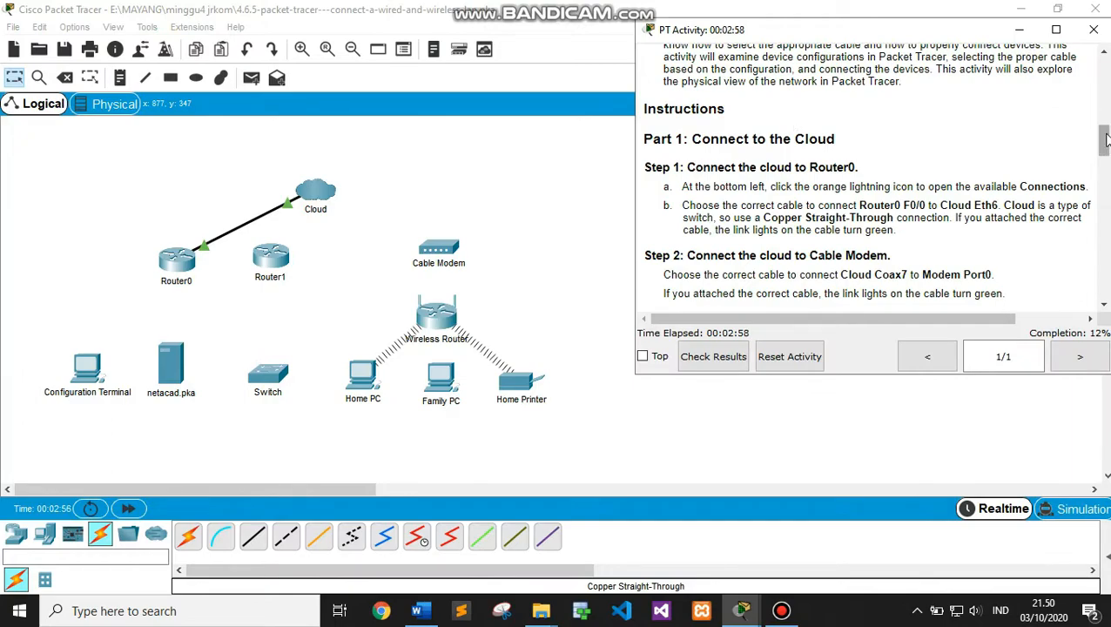
{"action": "scroll", "coordinate": [1079, 131], "scroll_direction": "down", "scroll_amount": 3}
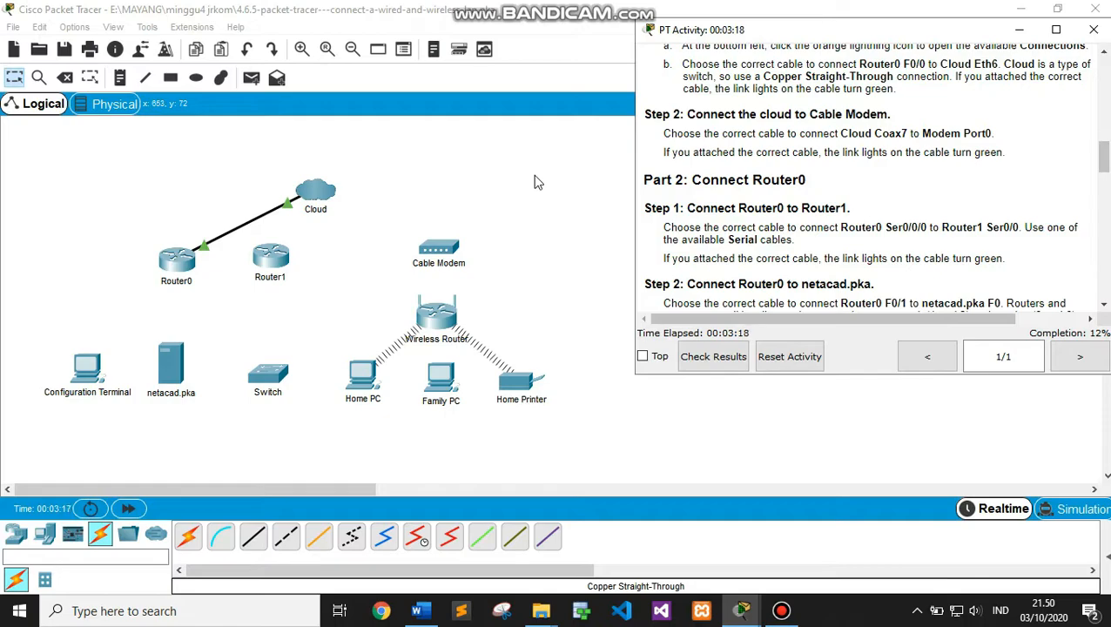
{"action": "left_click", "coordinate": [380, 188]}
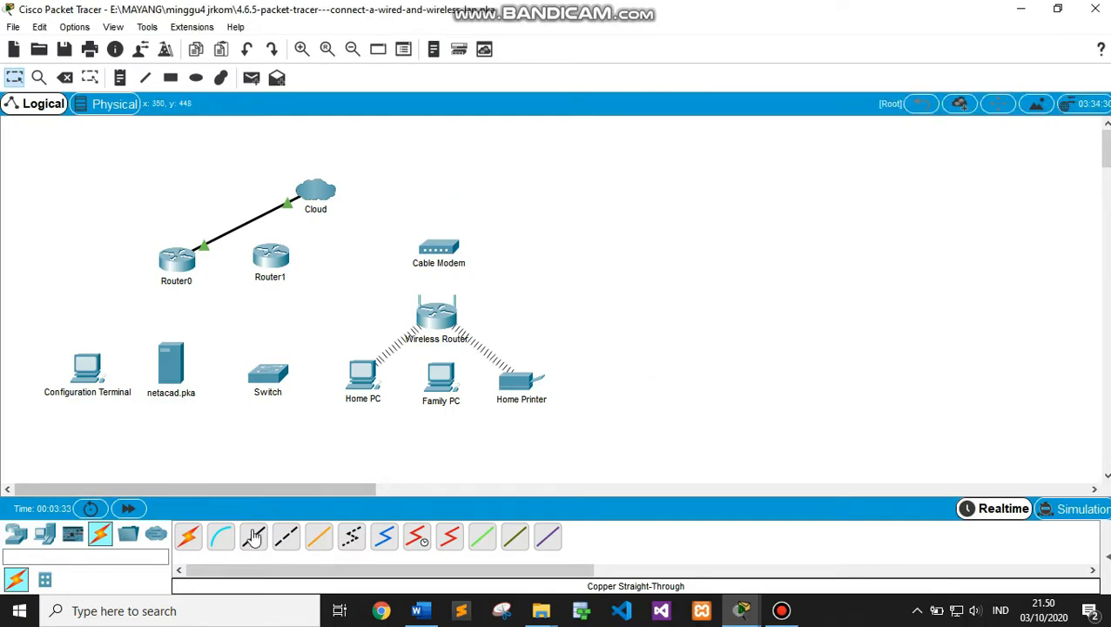
Link the Cloud's Coaxial7 port to the Cable Modem's Port0 with a coaxial cable
{"action": "left_click", "coordinate": [383, 537]}
{"action": "left_click", "coordinate": [315, 188]}
{"action": "left_click", "coordinate": [352, 298]}
{"action": "left_click", "coordinate": [437, 250]}
{"action": "left_click", "coordinate": [461, 253]}
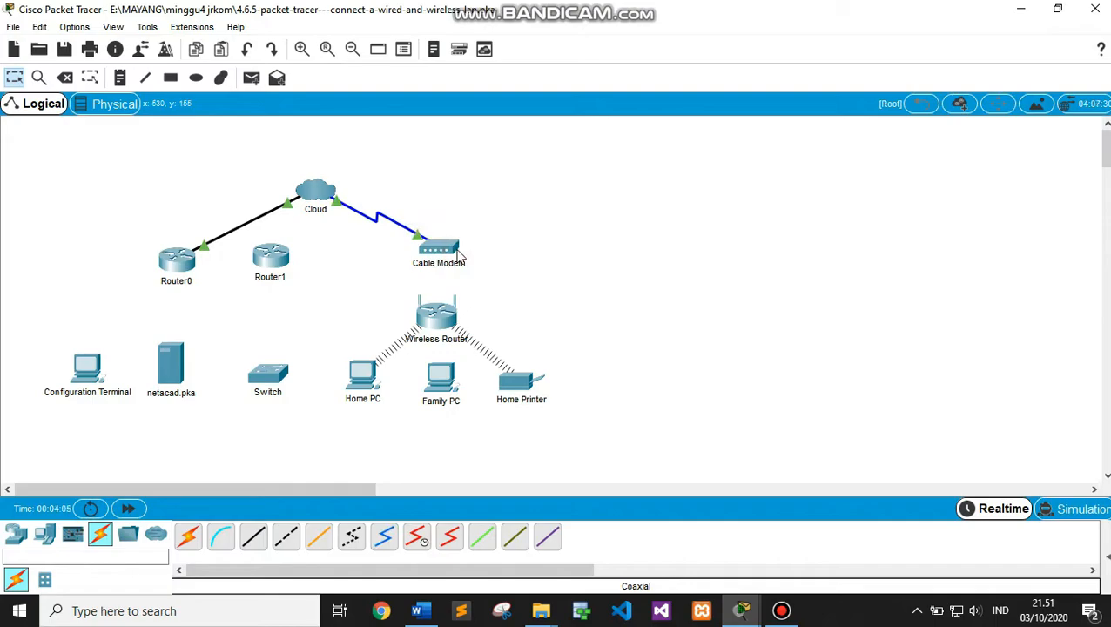
Bring the activity instructions back and scroll down to Part 2
{"action": "mouse_move", "coordinate": [741, 610]}
{"action": "left_click", "coordinate": [648, 509]}
{"action": "left_click_drag", "start_coordinate": [1104, 158], "coordinate": [1103, 169]}
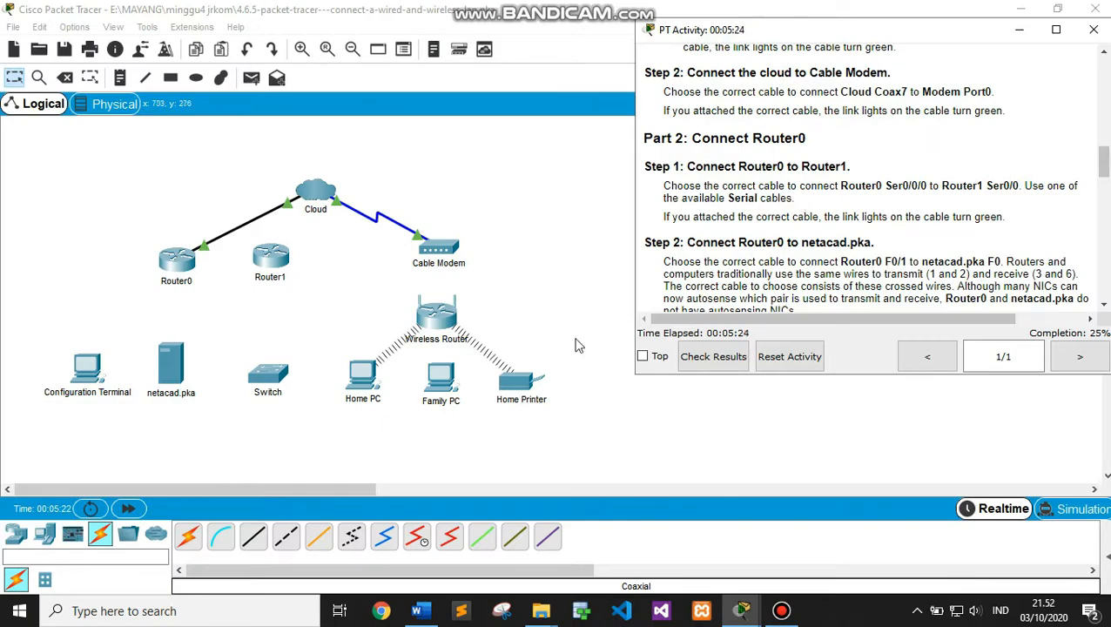
Join Router0 Serial0/0/0 to Router1 Serial0/0 with a Serial DCE cable
{"action": "left_click", "coordinate": [576, 259]}
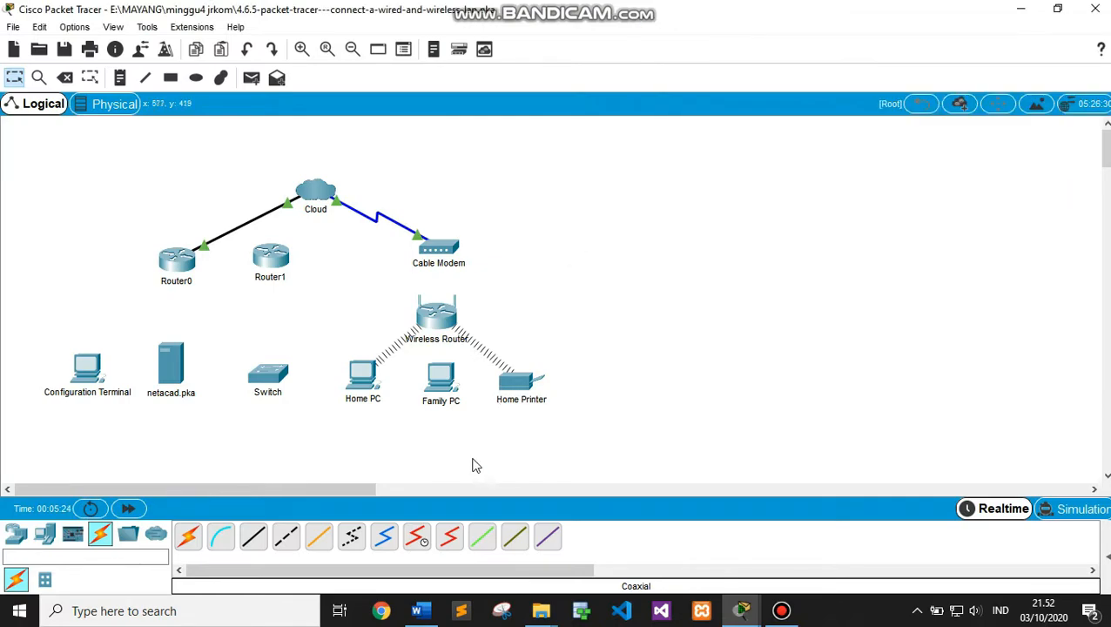
{"action": "left_click", "coordinate": [419, 533]}
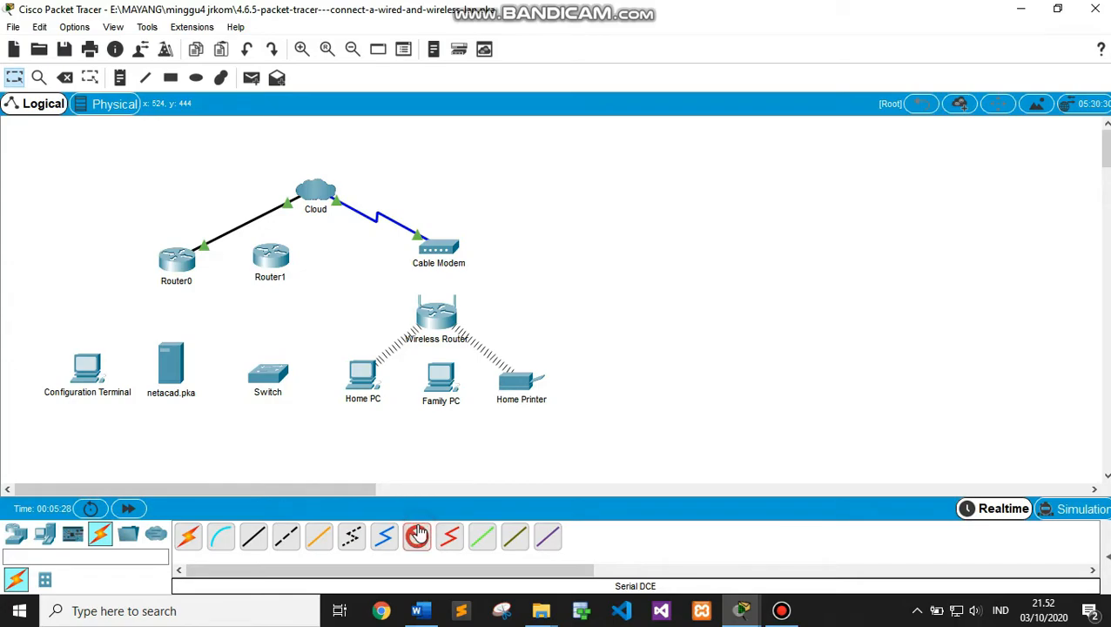
{"action": "left_click", "coordinate": [179, 258]}
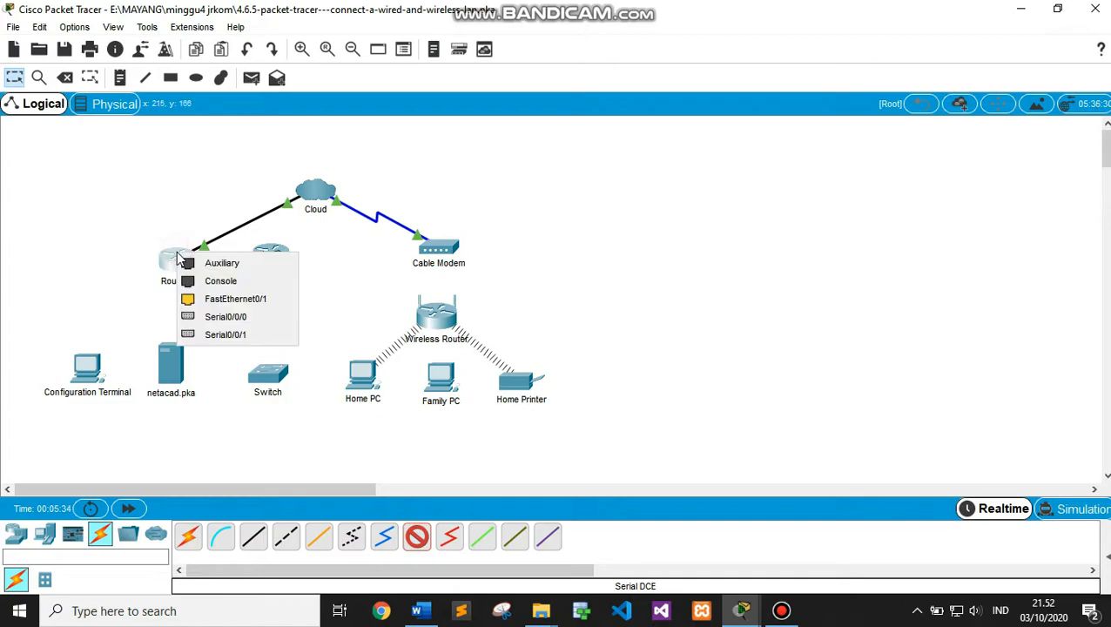
{"action": "left_click", "coordinate": [219, 317]}
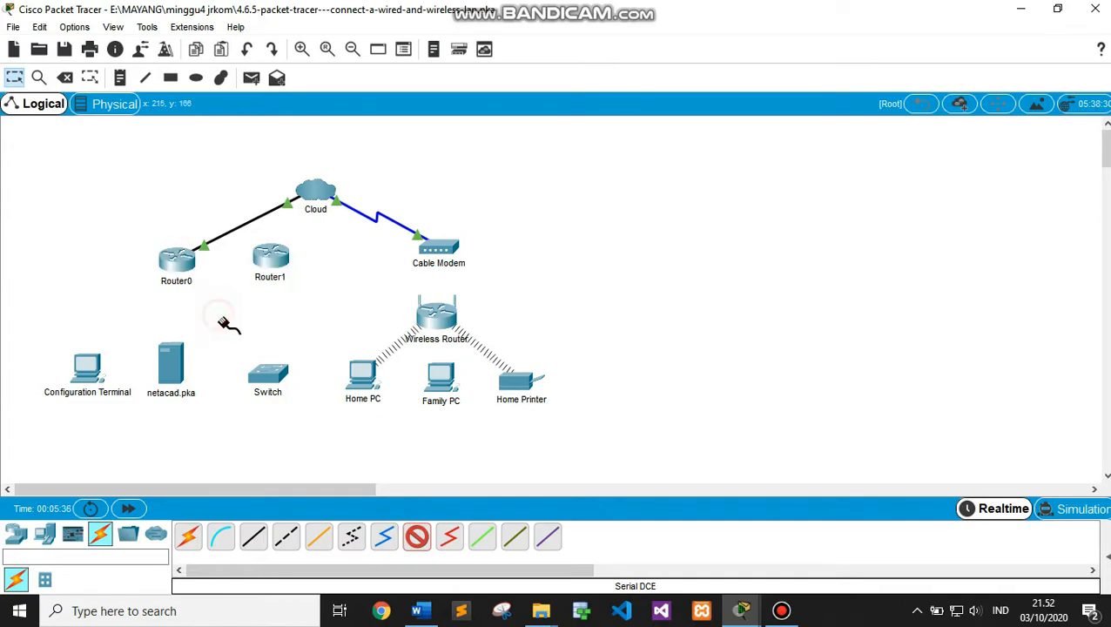
{"action": "left_click", "coordinate": [275, 255]}
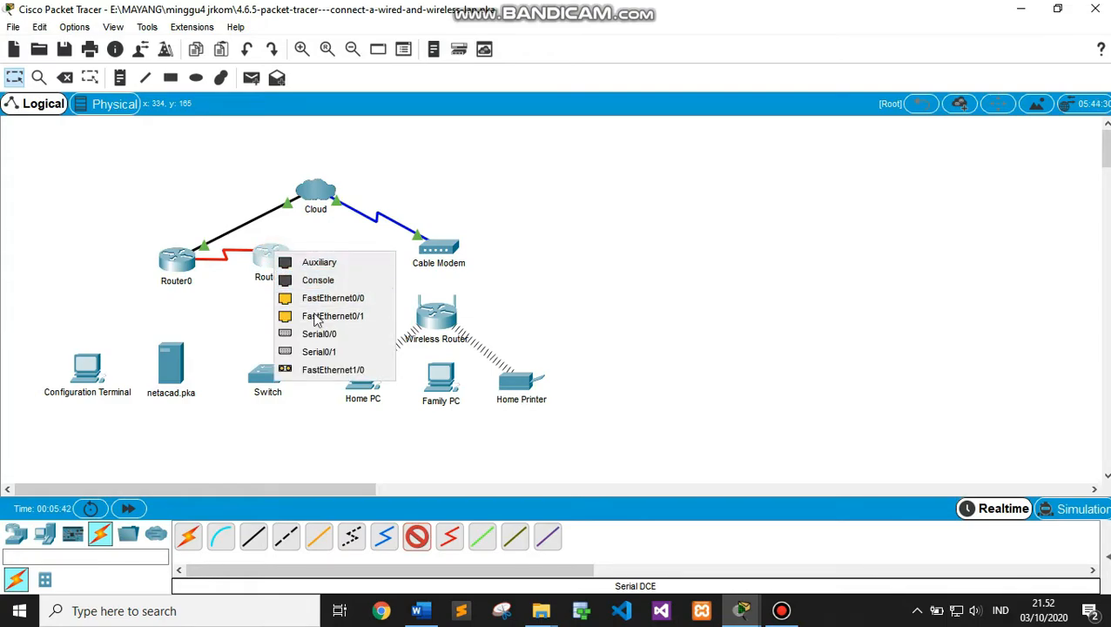
{"action": "left_click", "coordinate": [320, 338]}
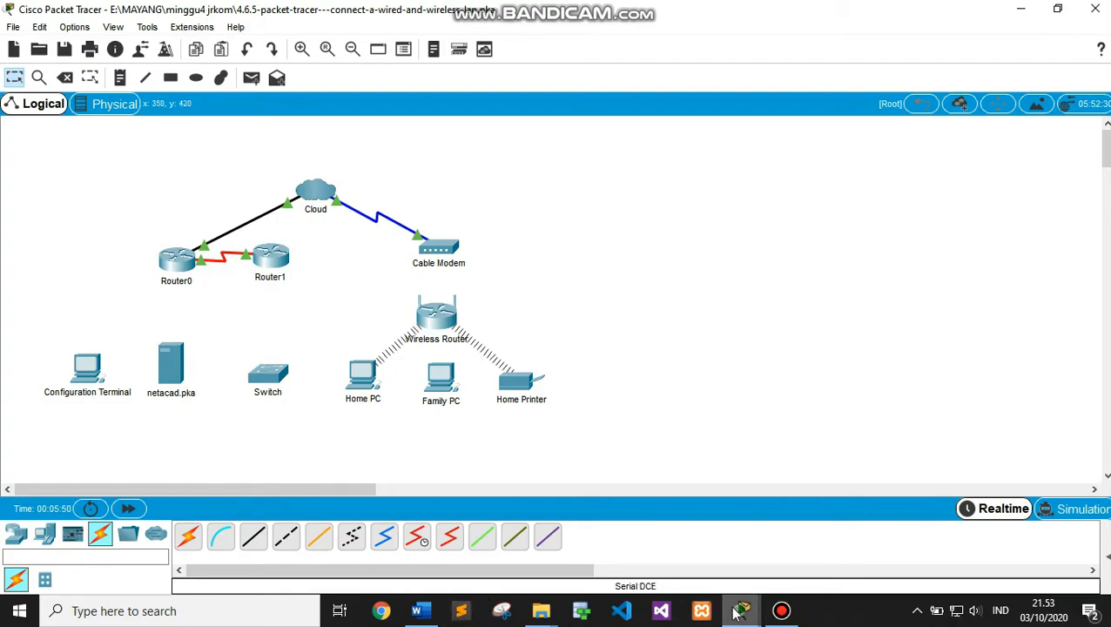
Read Part 2 Steps 2–3 on connecting Router0 to netacad.pka, then return to the topology
{"action": "mouse_move", "coordinate": [739, 607]}
{"action": "left_click", "coordinate": [654, 536]}
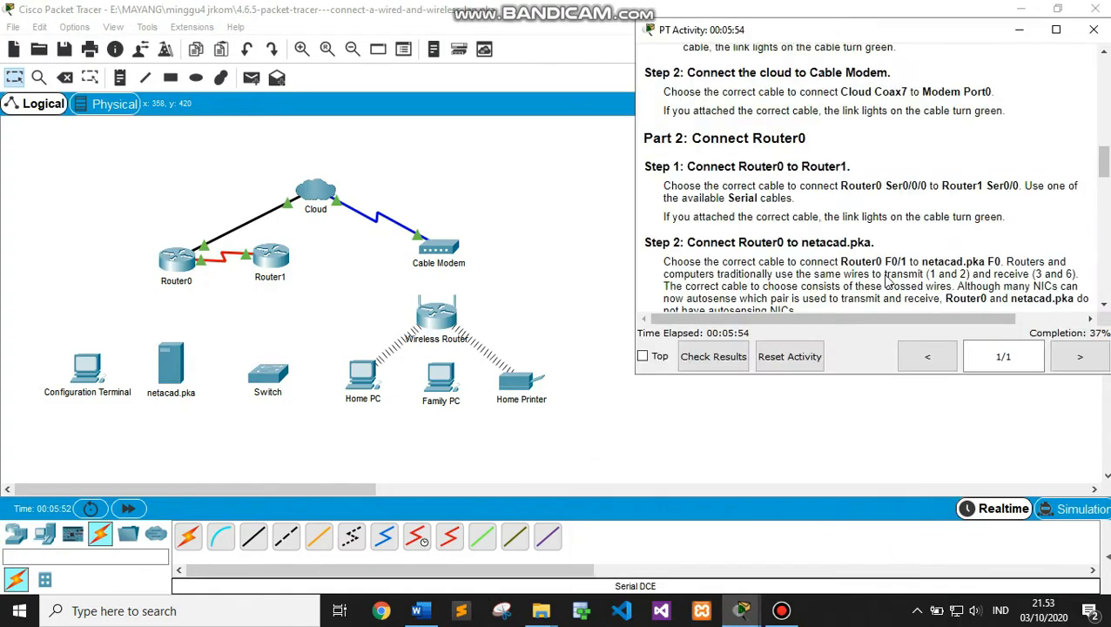
{"action": "left_click_drag", "start_coordinate": [1103, 157], "coordinate": [1103, 167]}
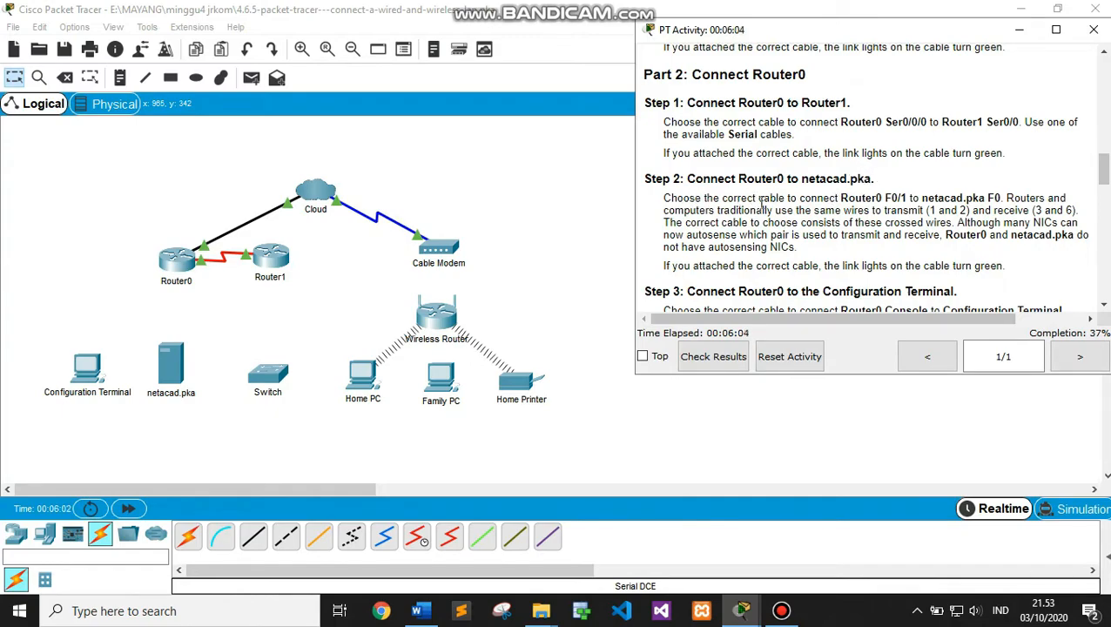
{"action": "left_click", "coordinate": [585, 251]}
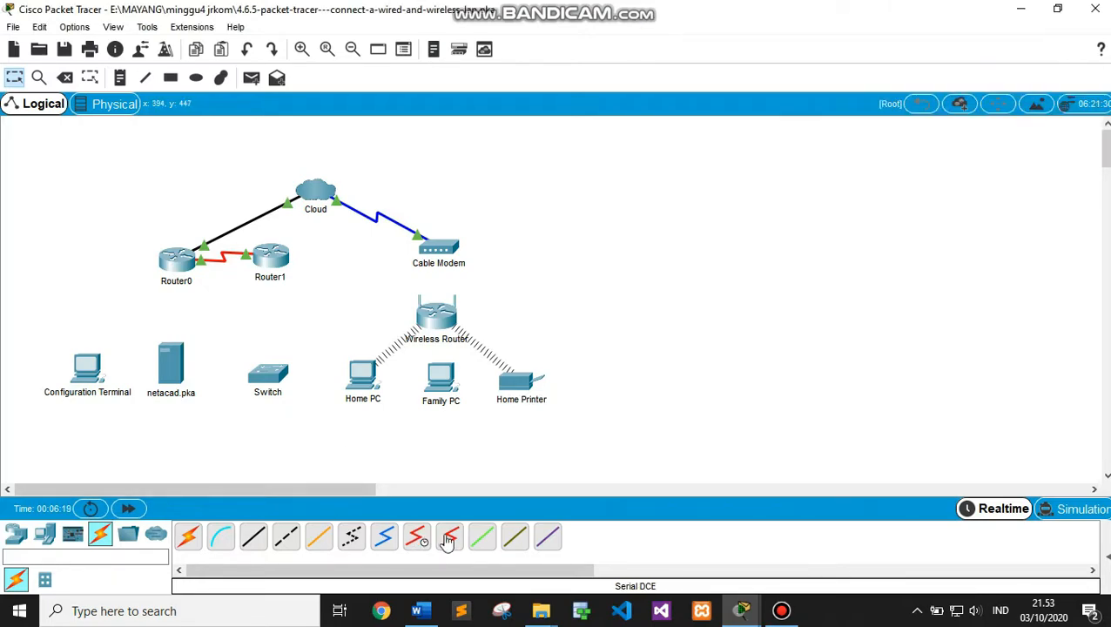
Cable Router0 FastEthernet0/1 to netacad.pka FastEthernet0 with a copper cross-over cable
{"action": "left_click", "coordinate": [288, 539]}
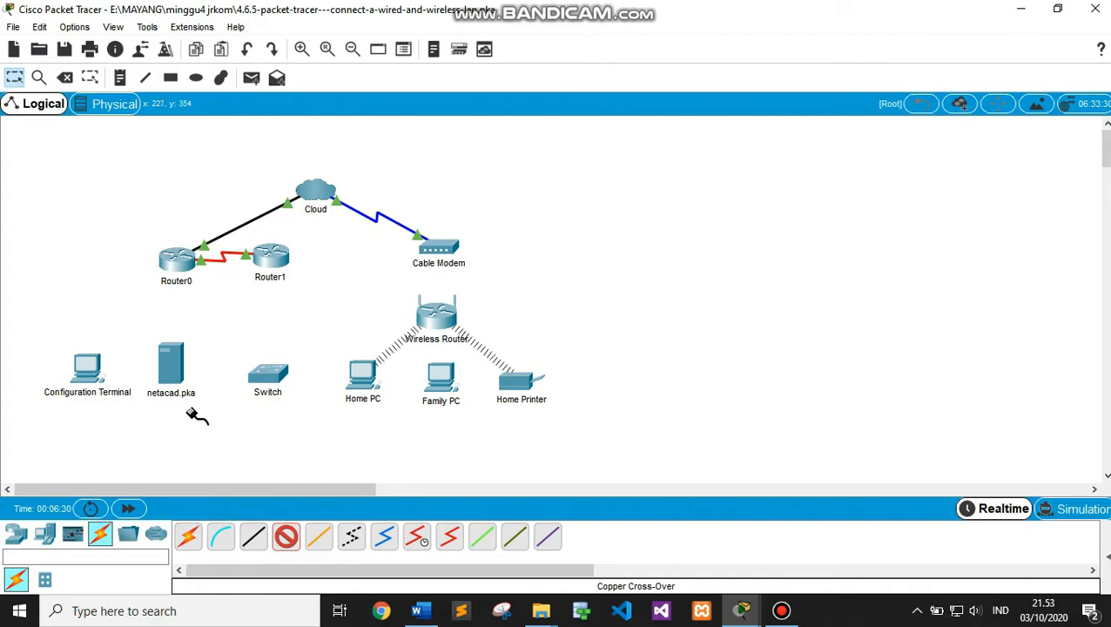
{"action": "left_click", "coordinate": [181, 262]}
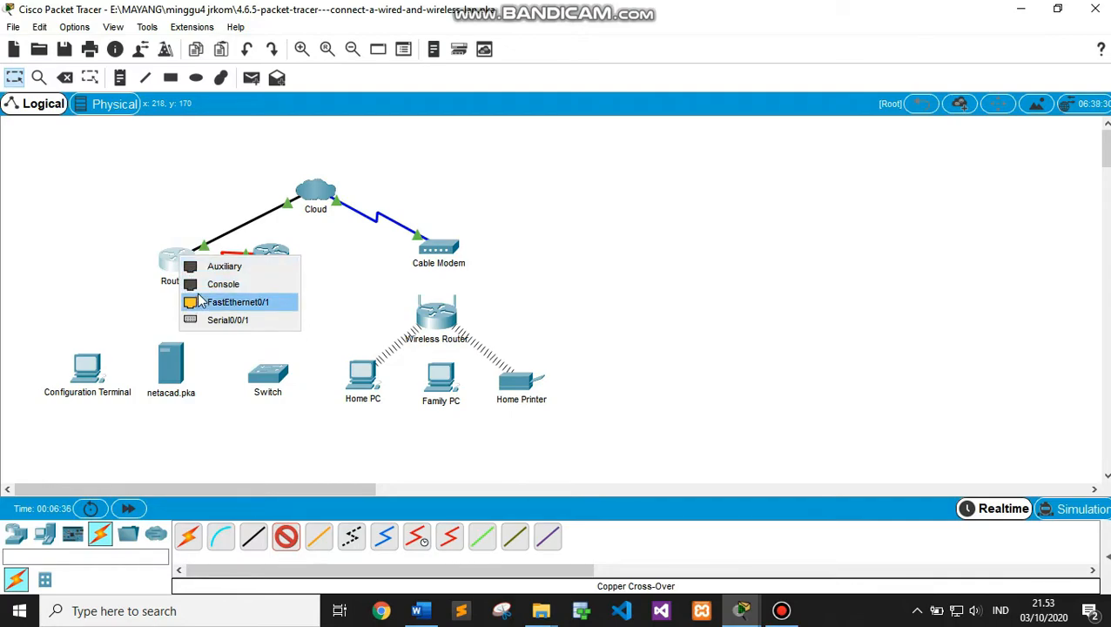
{"action": "left_click", "coordinate": [198, 300]}
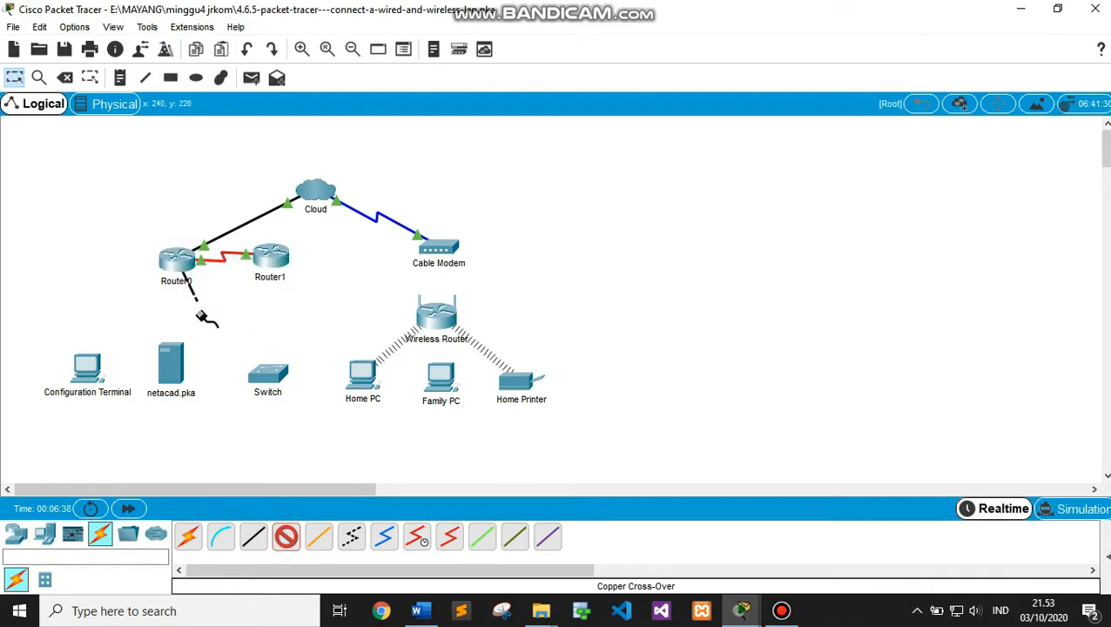
{"action": "left_click", "coordinate": [174, 361]}
{"action": "left_click", "coordinate": [204, 368]}
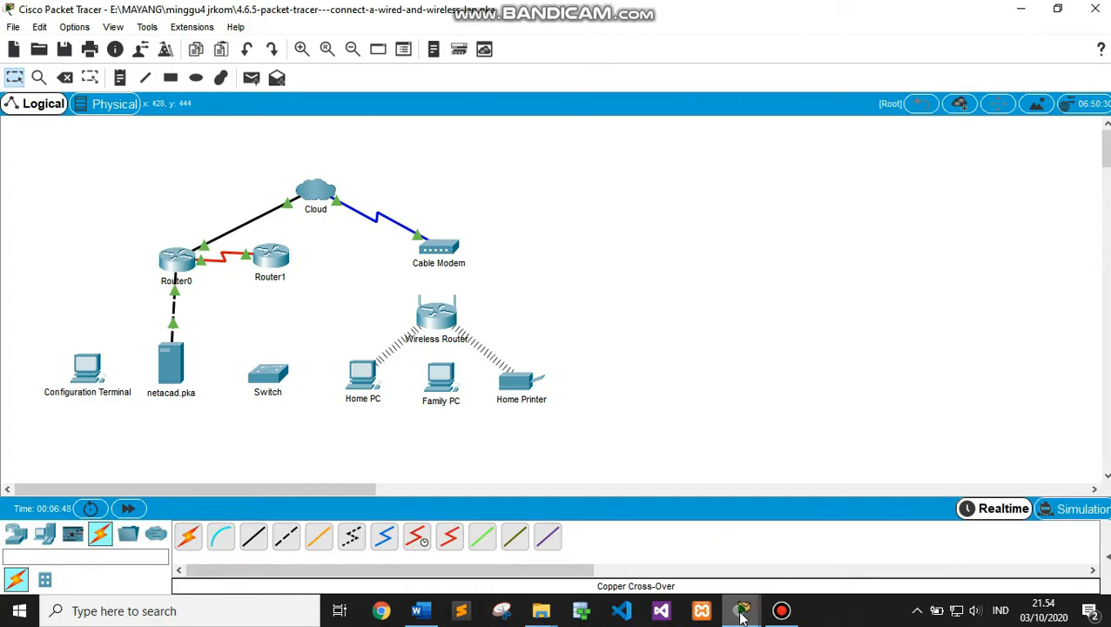
{"action": "mouse_move", "coordinate": [742, 616]}
{"action": "left_click", "coordinate": [653, 535]}
{"action": "left_click_drag", "start_coordinate": [1102, 167], "coordinate": [1104, 194]}
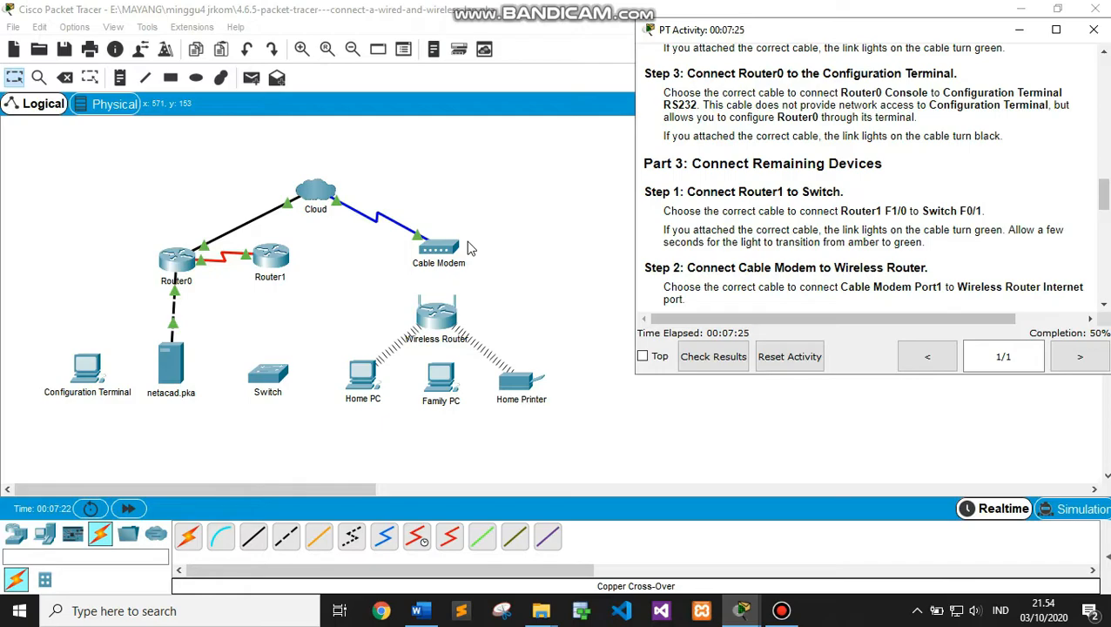
{"action": "left_click", "coordinate": [133, 247]}
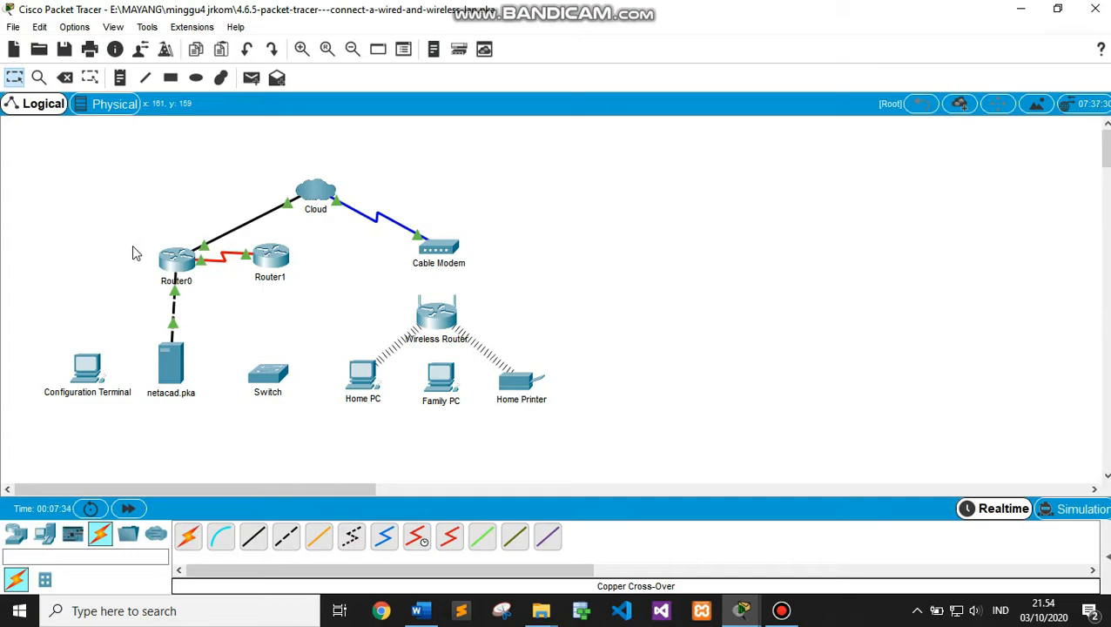
Connect Router0's Console port to the Configuration Terminal's RS-232 port with a console cable
{"action": "left_click", "coordinate": [220, 535]}
{"action": "left_click", "coordinate": [173, 257]}
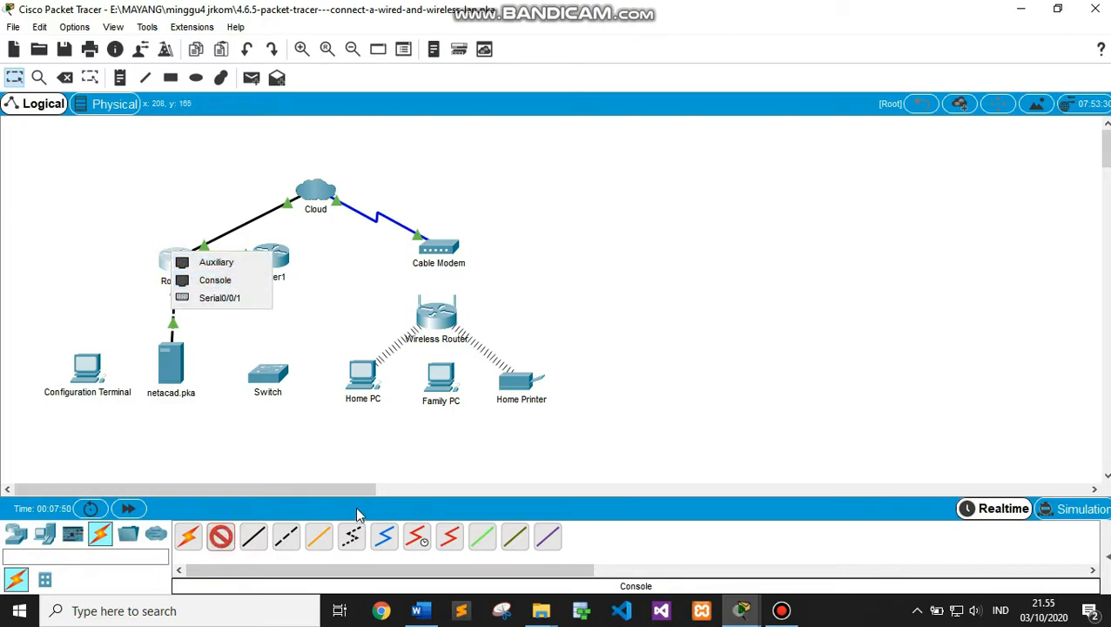
{"action": "left_click", "coordinate": [214, 279]}
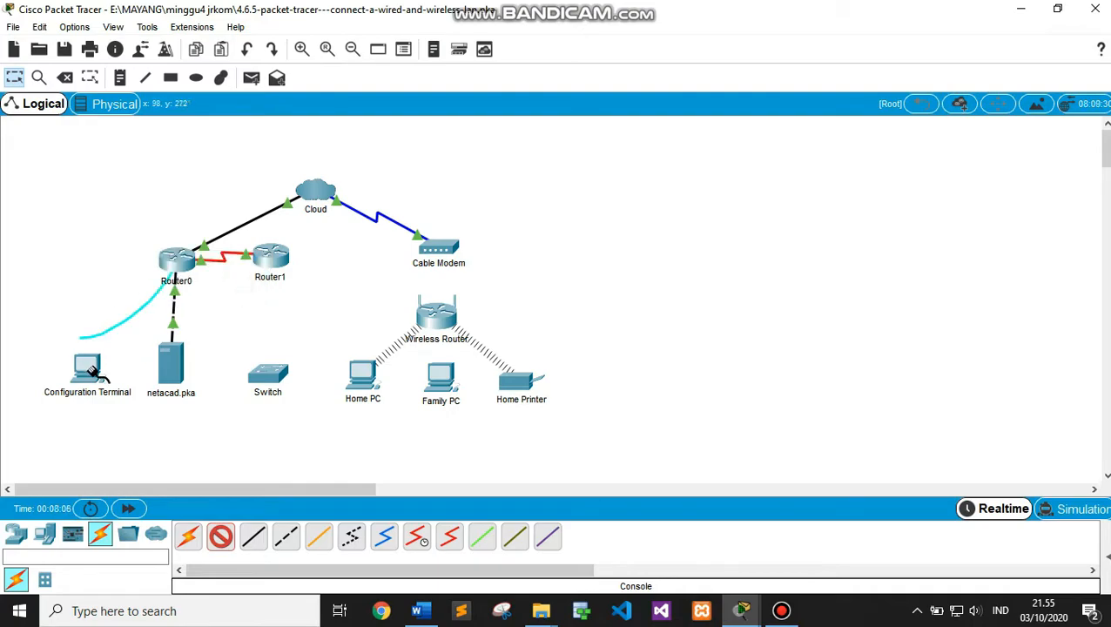
{"action": "left_click", "coordinate": [88, 365]}
{"action": "left_click", "coordinate": [135, 376]}
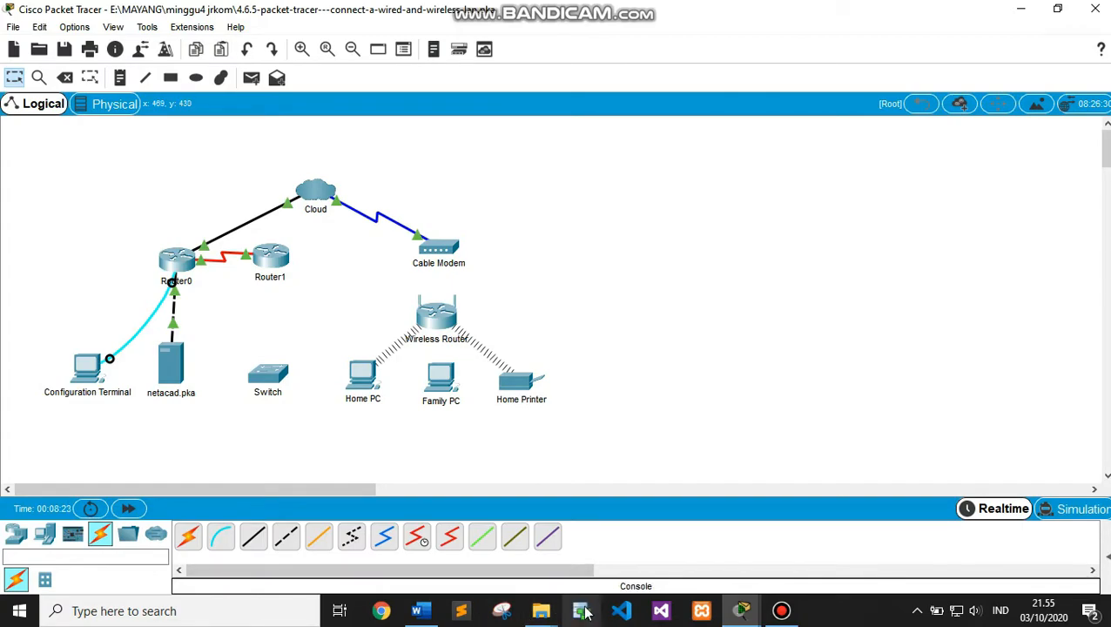
Scroll through the activity instructions at 62% completion, then select the Fiber cable
{"action": "mouse_move", "coordinate": [584, 612]}
{"action": "left_click", "coordinate": [666, 550]}
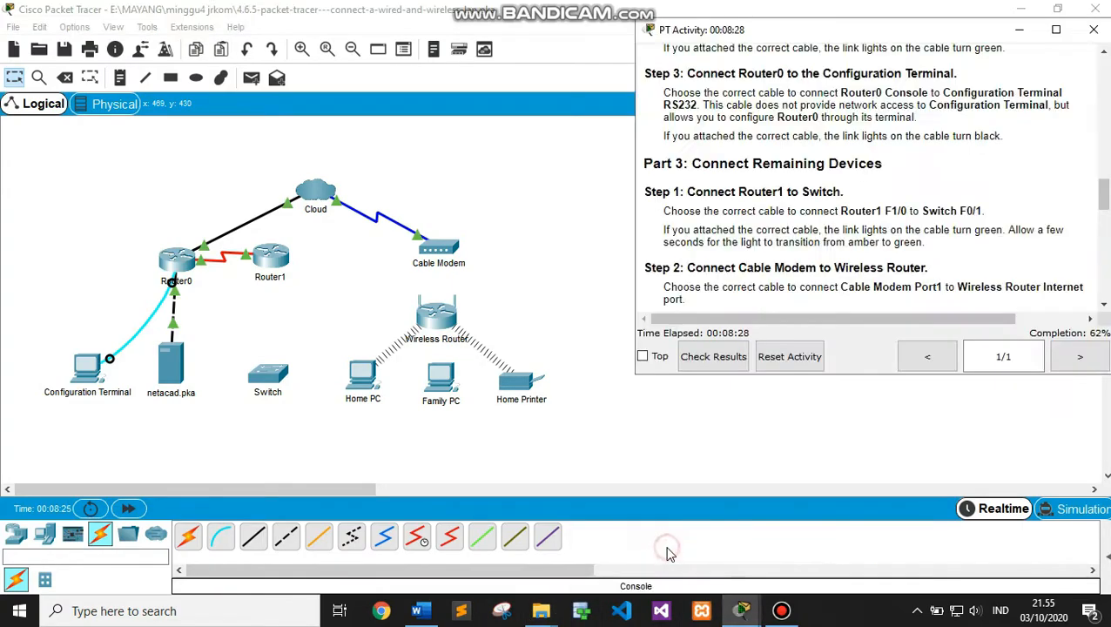
{"action": "left_click", "coordinate": [1103, 195]}
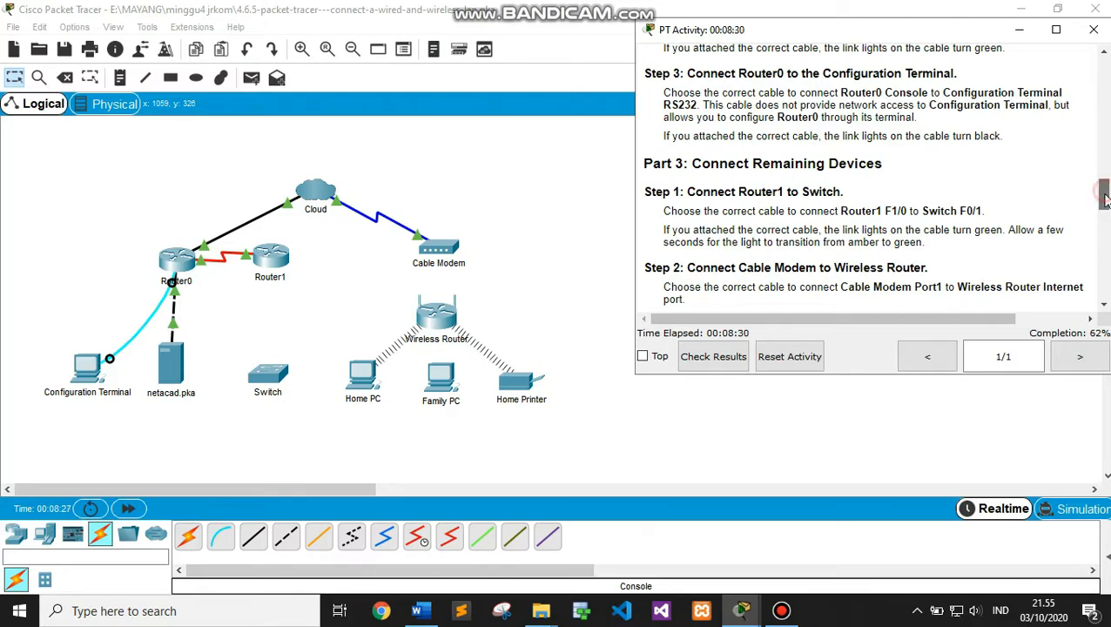
{"action": "left_click_drag", "start_coordinate": [1103, 195], "coordinate": [1103, 205]}
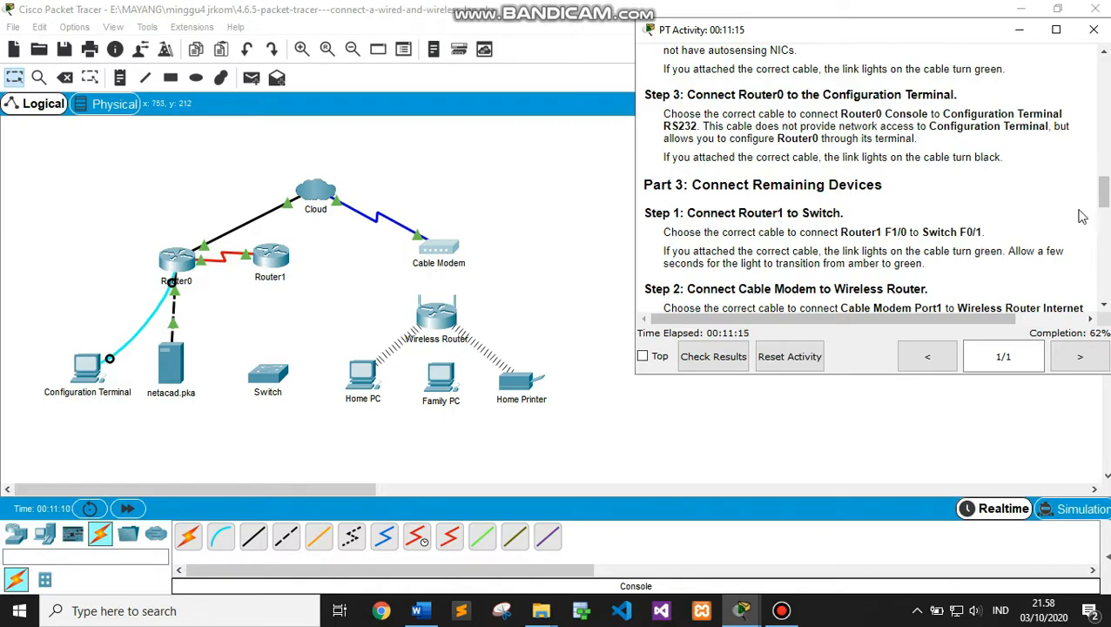
{"action": "left_click_drag", "start_coordinate": [1105, 195], "coordinate": [1105, 200]}
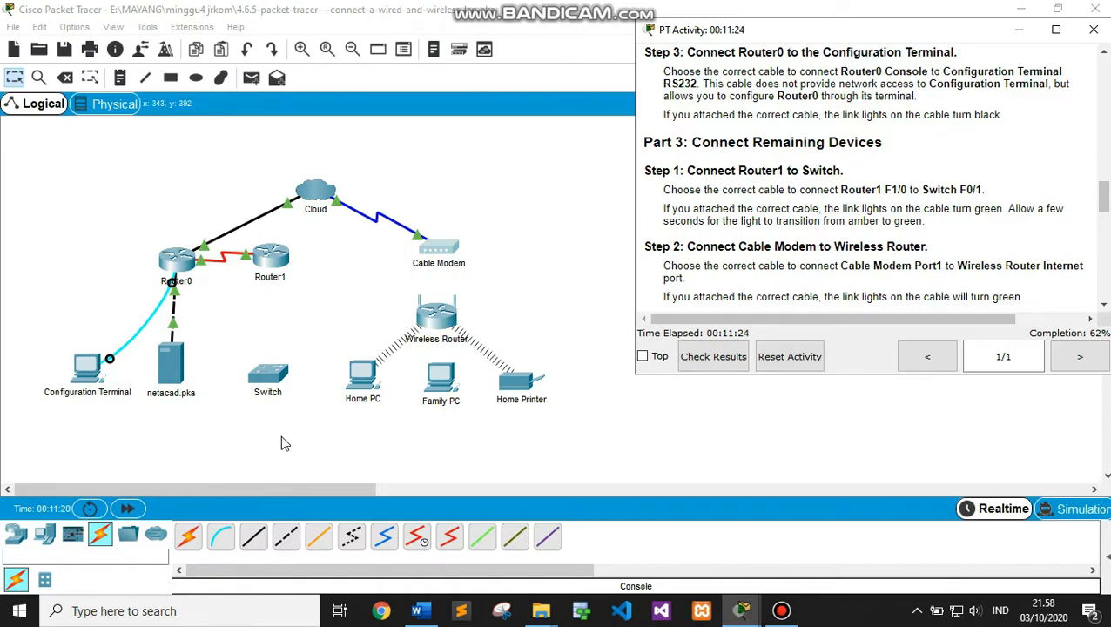
{"action": "left_click", "coordinate": [319, 541]}
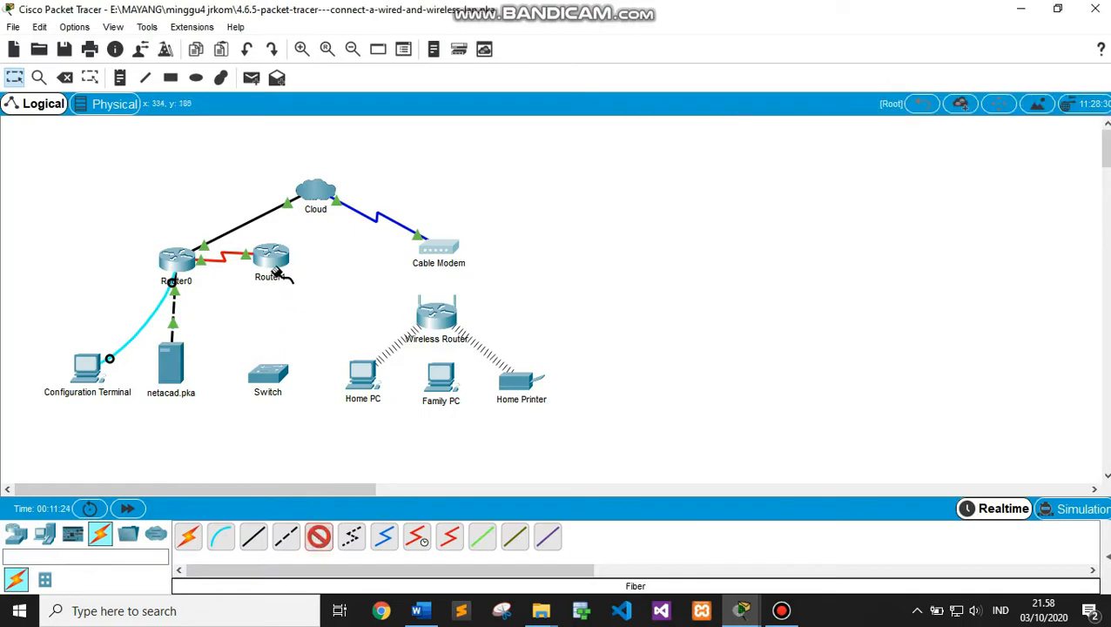
Link Router1 FastEthernet1/0 to the Switch's FastEthernet0/1 with the fiber cable
{"action": "left_click", "coordinate": [270, 255]}
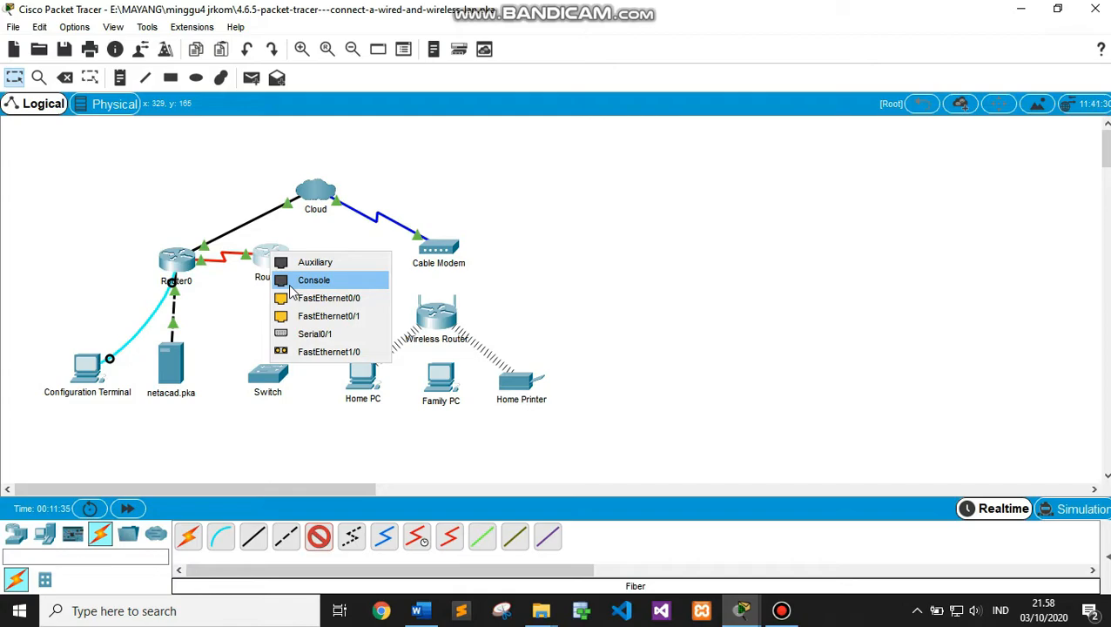
{"action": "left_click", "coordinate": [314, 352]}
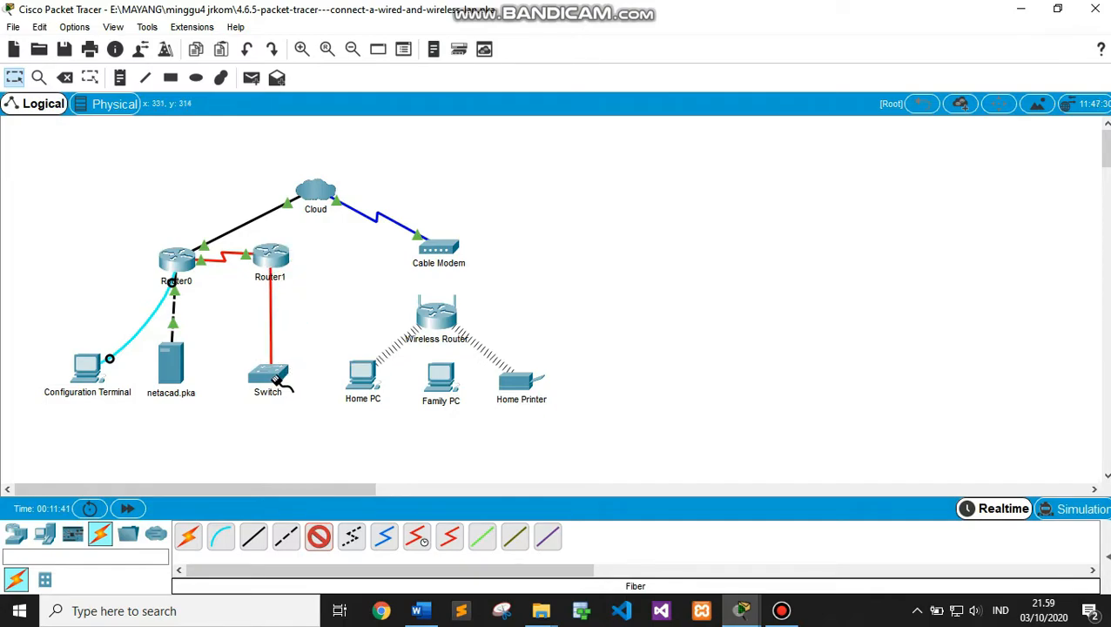
{"action": "left_click", "coordinate": [275, 376]}
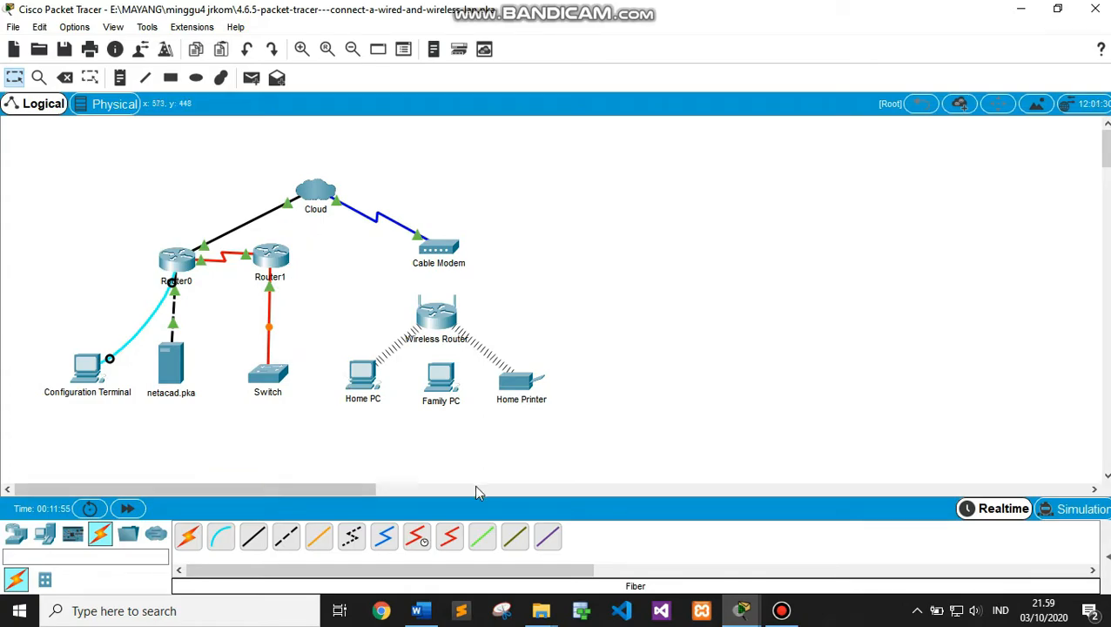
Bring the activity instructions forward and scroll to confirm 75% completion
{"action": "mouse_move", "coordinate": [740, 609]}
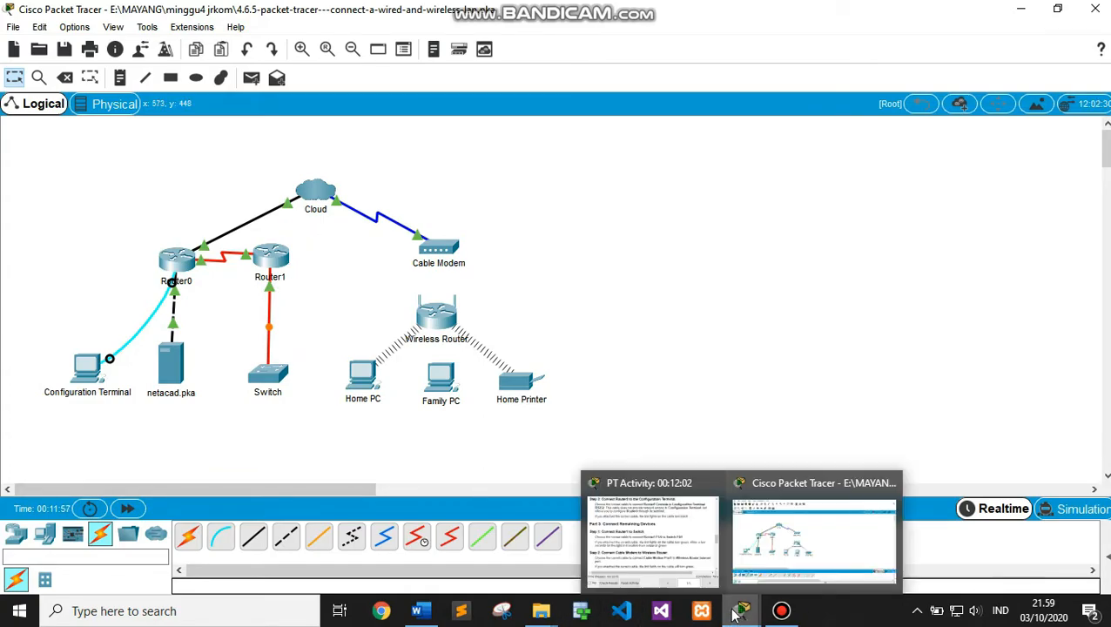
{"action": "left_click", "coordinate": [696, 542]}
{"action": "left_click_drag", "start_coordinate": [1103, 201], "coordinate": [1103, 211]}
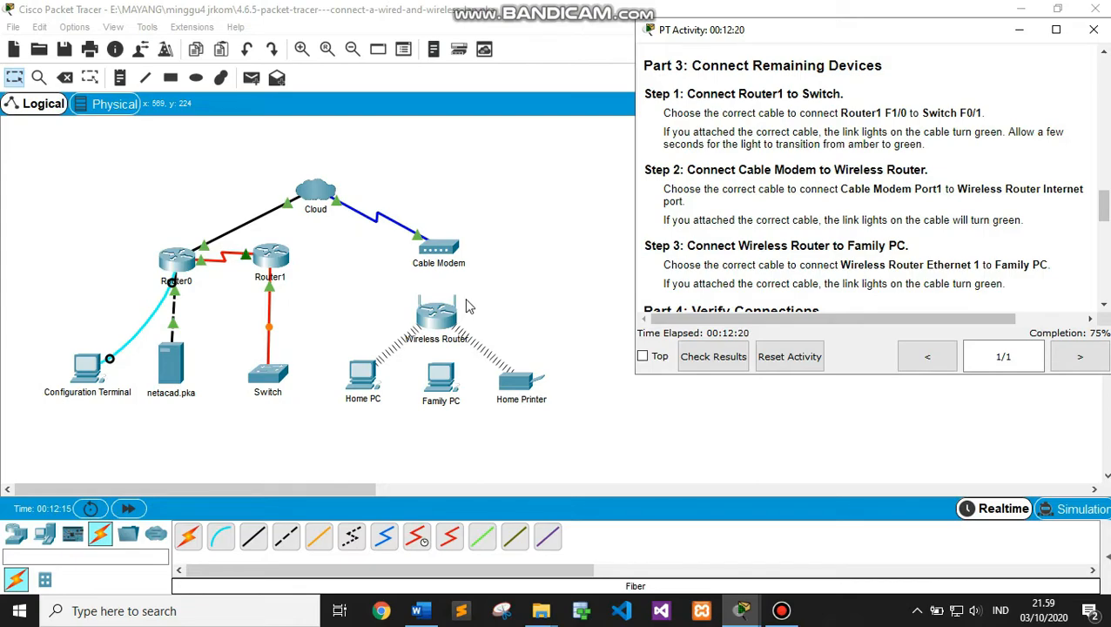
Cable the Cable Modem's Port 1 to the Wireless Router's Internet port with copper straight-through
{"action": "left_click", "coordinate": [253, 536]}
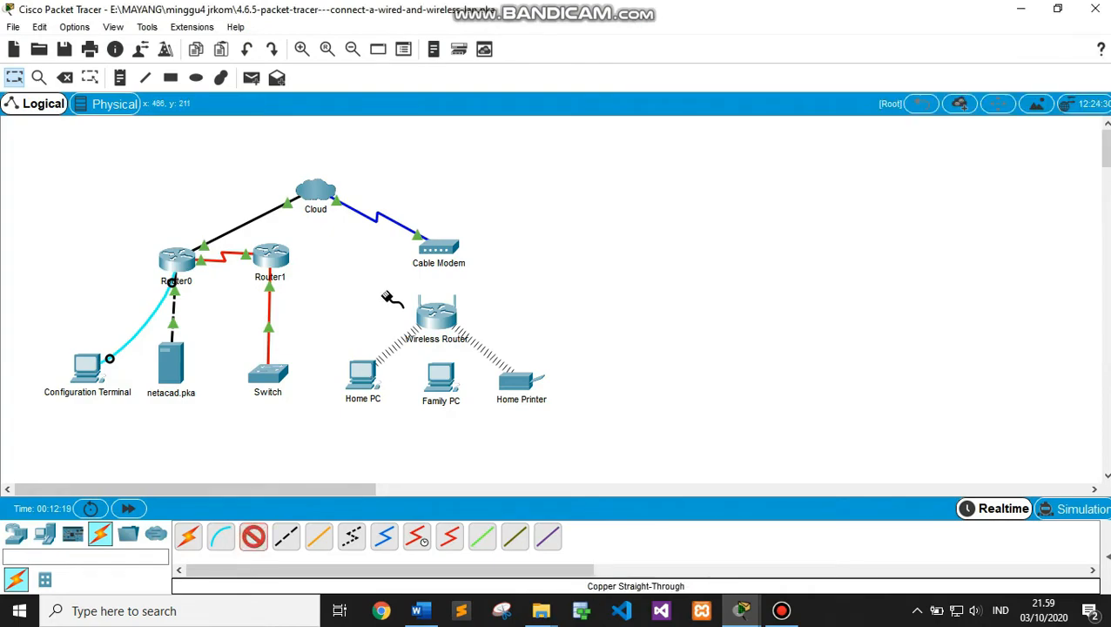
{"action": "left_click", "coordinate": [435, 248]}
{"action": "left_click", "coordinate": [449, 258]}
{"action": "left_click", "coordinate": [438, 319]}
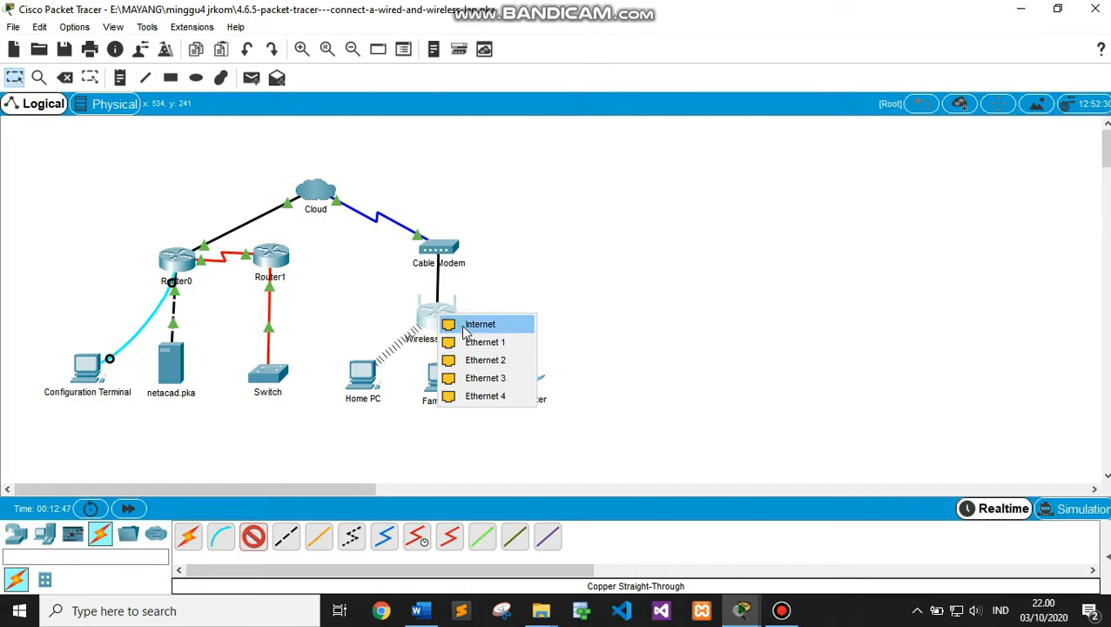
{"action": "left_click", "coordinate": [467, 330]}
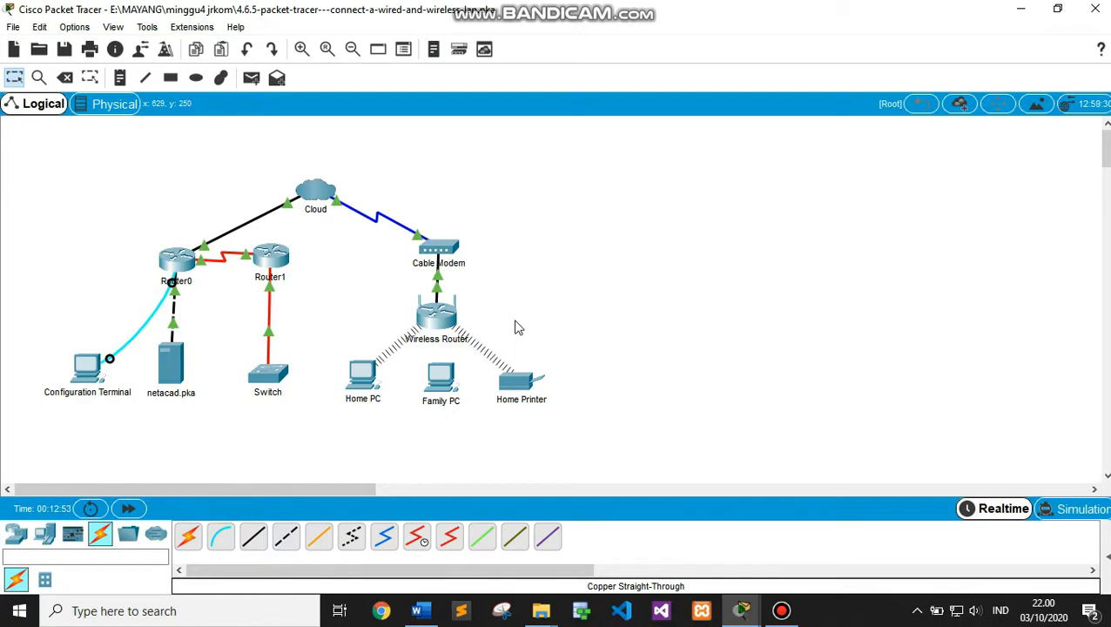
Bring the activity instructions forward, now showing 87% completion, and scroll them
{"action": "mouse_move", "coordinate": [742, 612]}
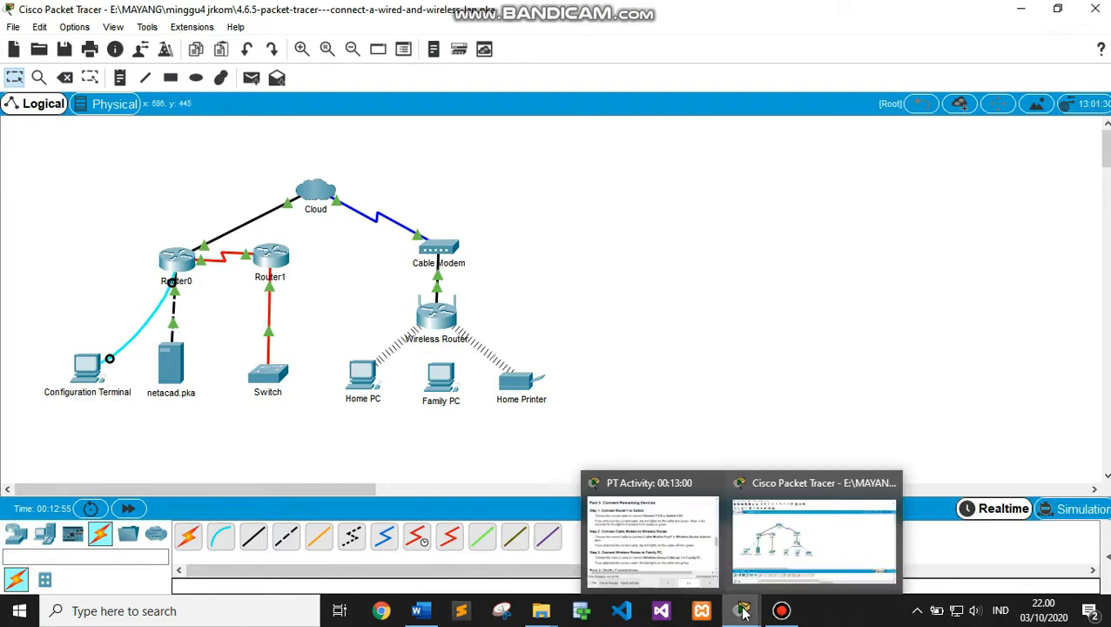
{"action": "left_click", "coordinate": [678, 564]}
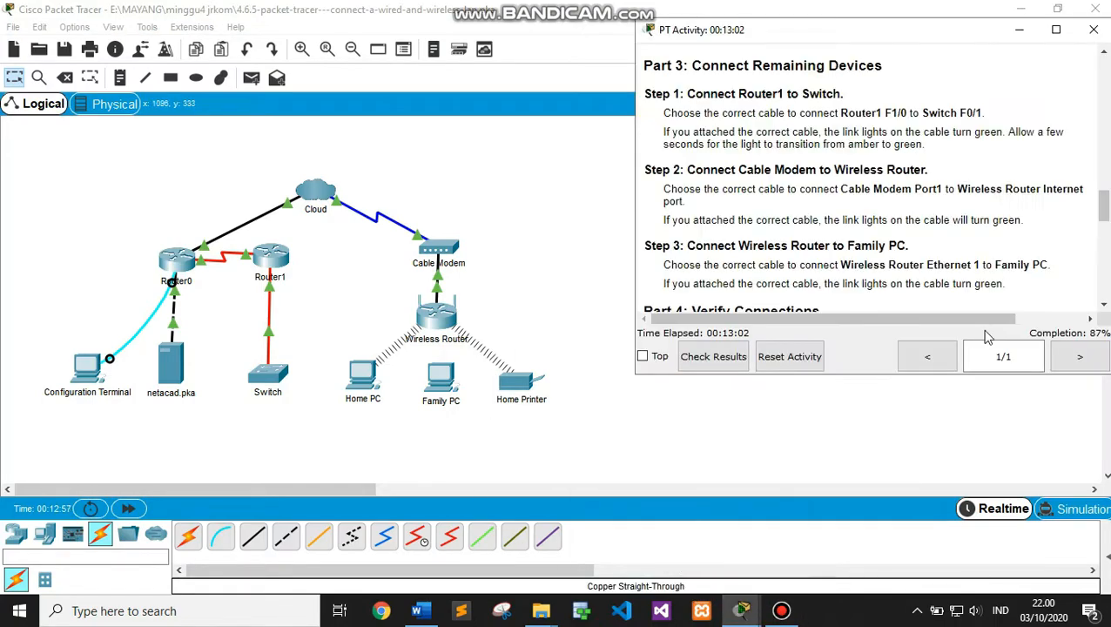
{"action": "left_click_drag", "start_coordinate": [1101, 207], "coordinate": [1105, 222]}
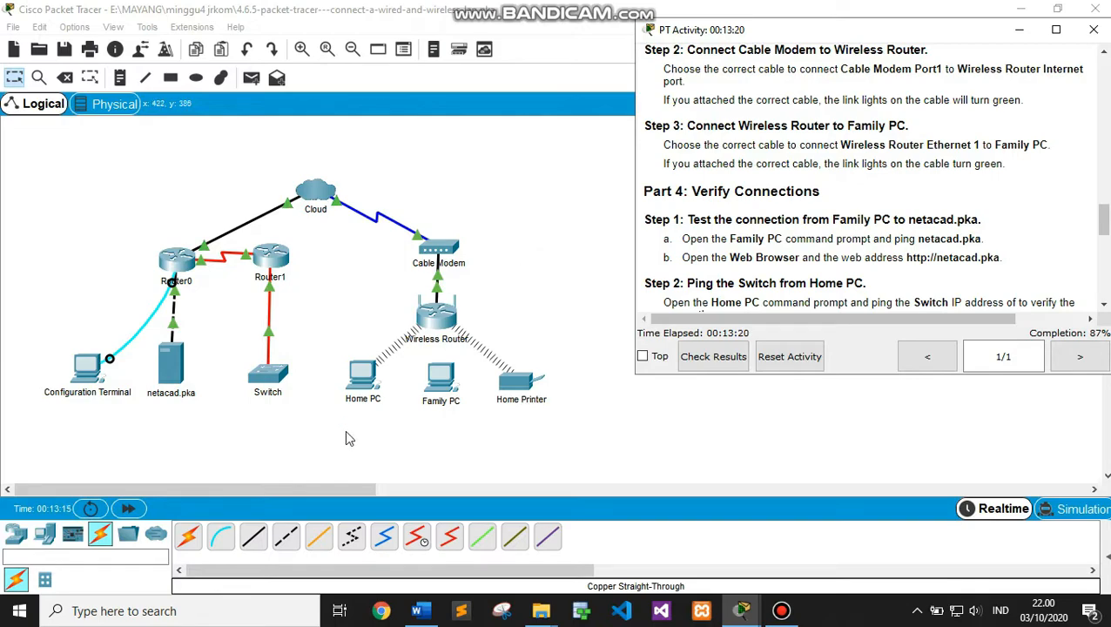
Link the Wireless Router's Ethernet 1 to Family PC's FastEthernet0 with copper straight-through
{"action": "left_click", "coordinate": [254, 537]}
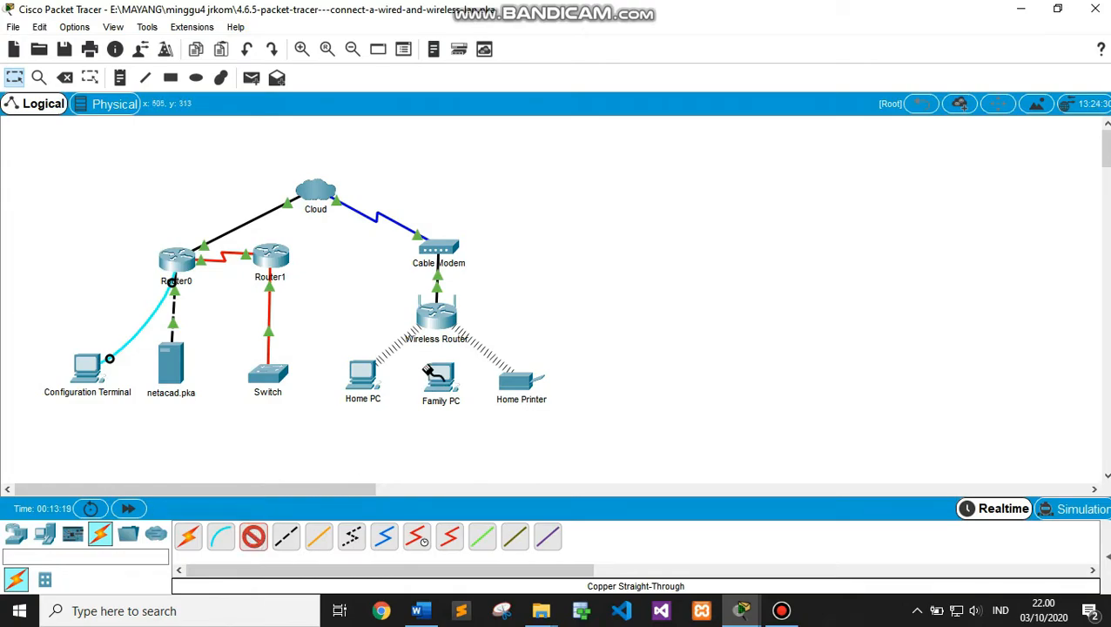
{"action": "left_click", "coordinate": [442, 316]}
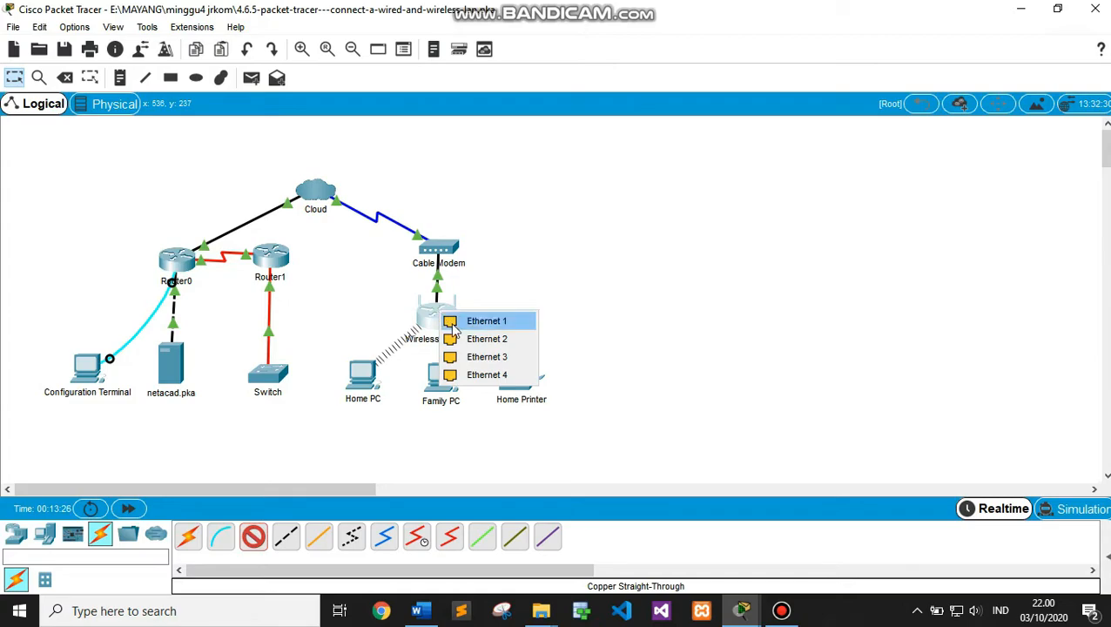
{"action": "left_click", "coordinate": [469, 321]}
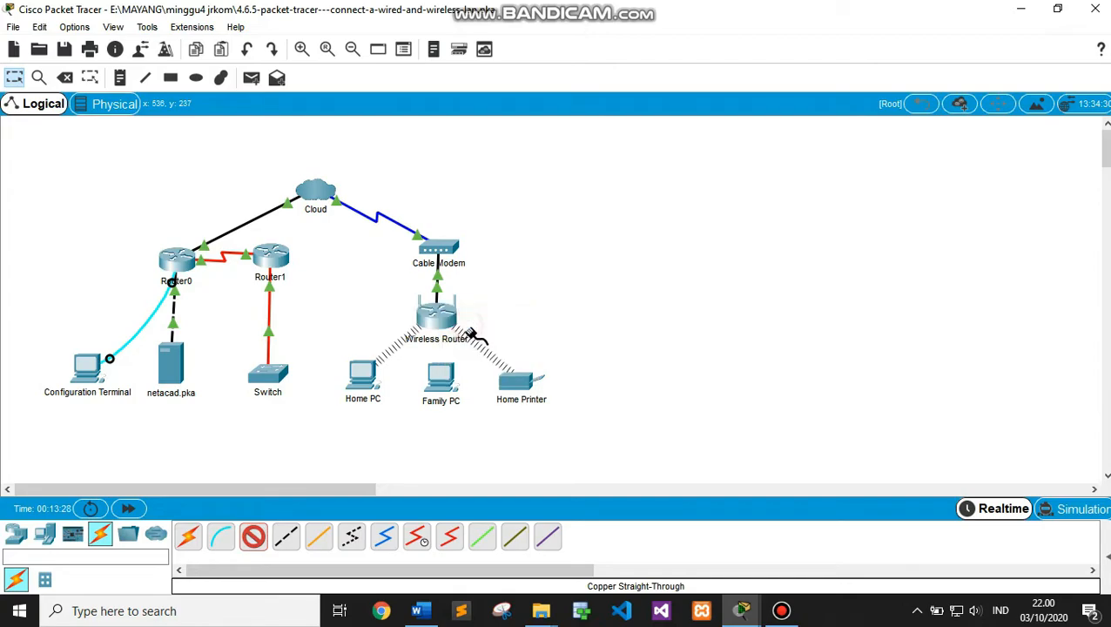
{"action": "left_click", "coordinate": [440, 389]}
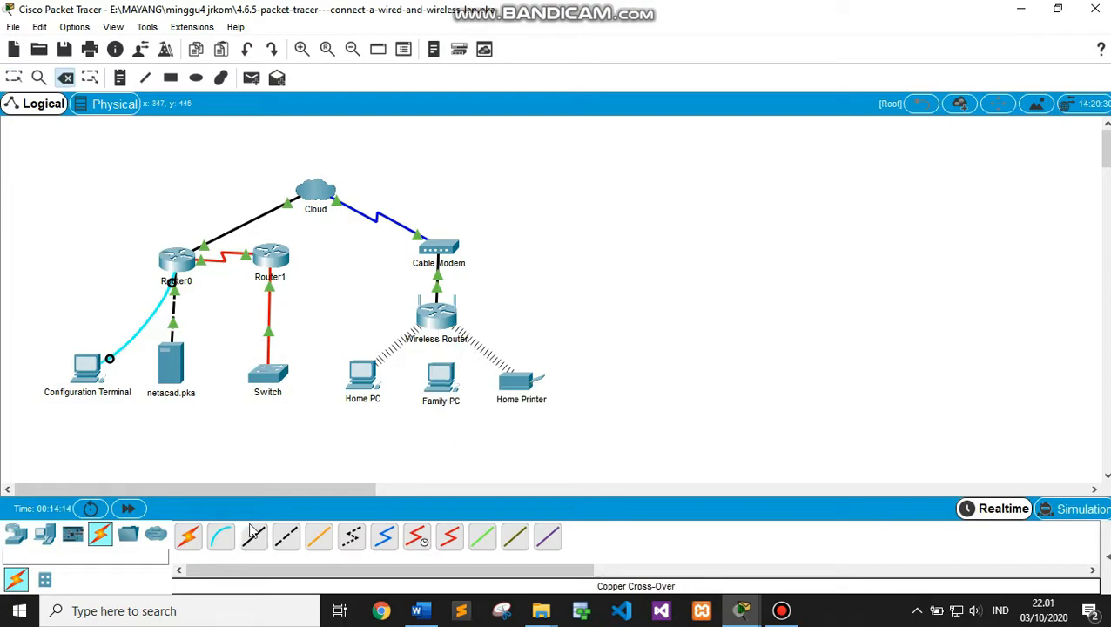
{"action": "left_click", "coordinate": [254, 539]}
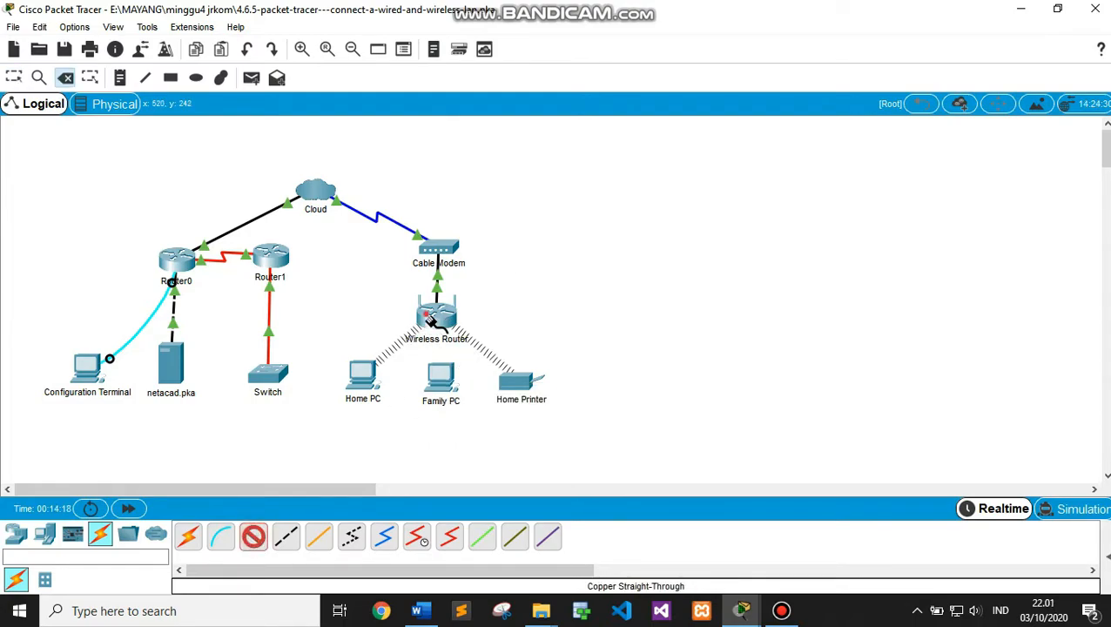
{"action": "left_click", "coordinate": [429, 319]}
{"action": "left_click", "coordinate": [454, 322]}
{"action": "left_click", "coordinate": [439, 376]}
{"action": "left_click", "coordinate": [477, 441]}
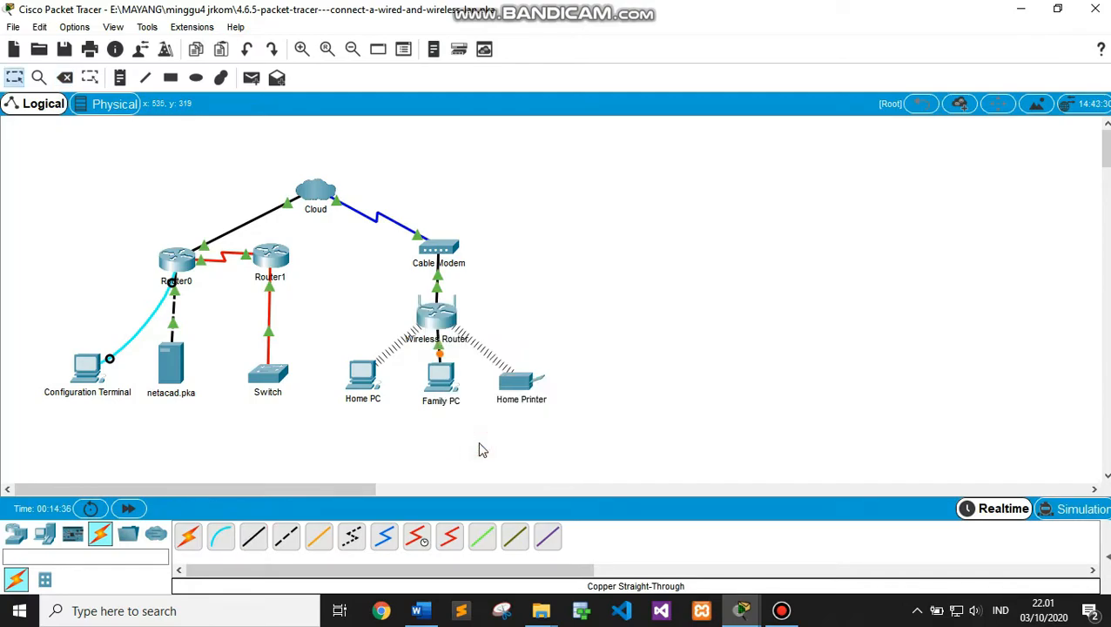
Bring the activity instructions forward and scroll down toward Part 4: Verify Connections
{"action": "mouse_move", "coordinate": [741, 609]}
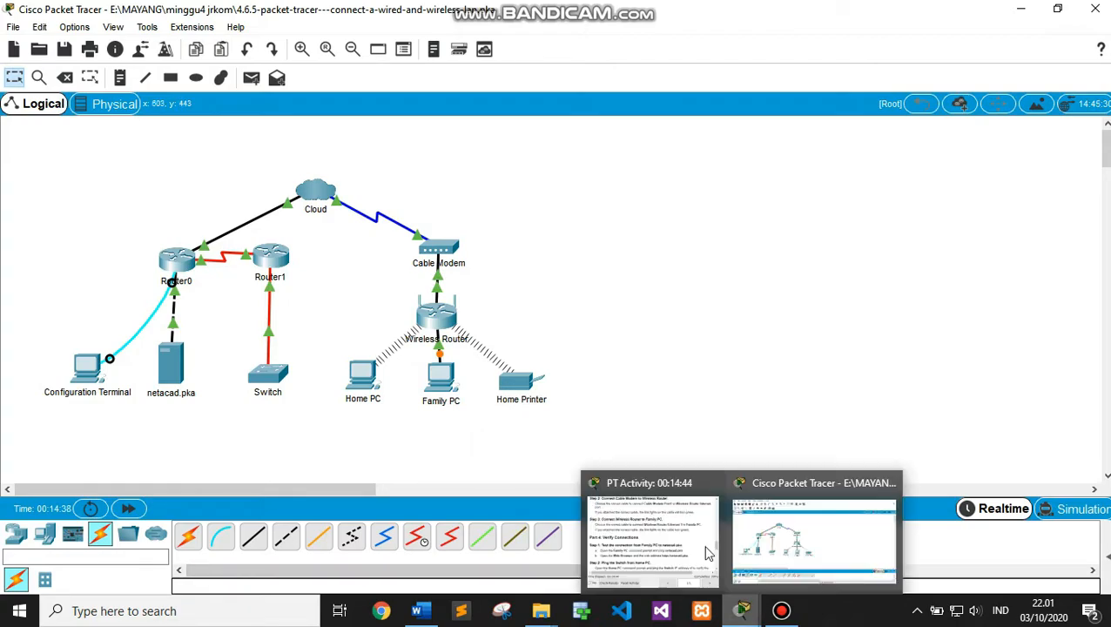
{"action": "left_click", "coordinate": [662, 508]}
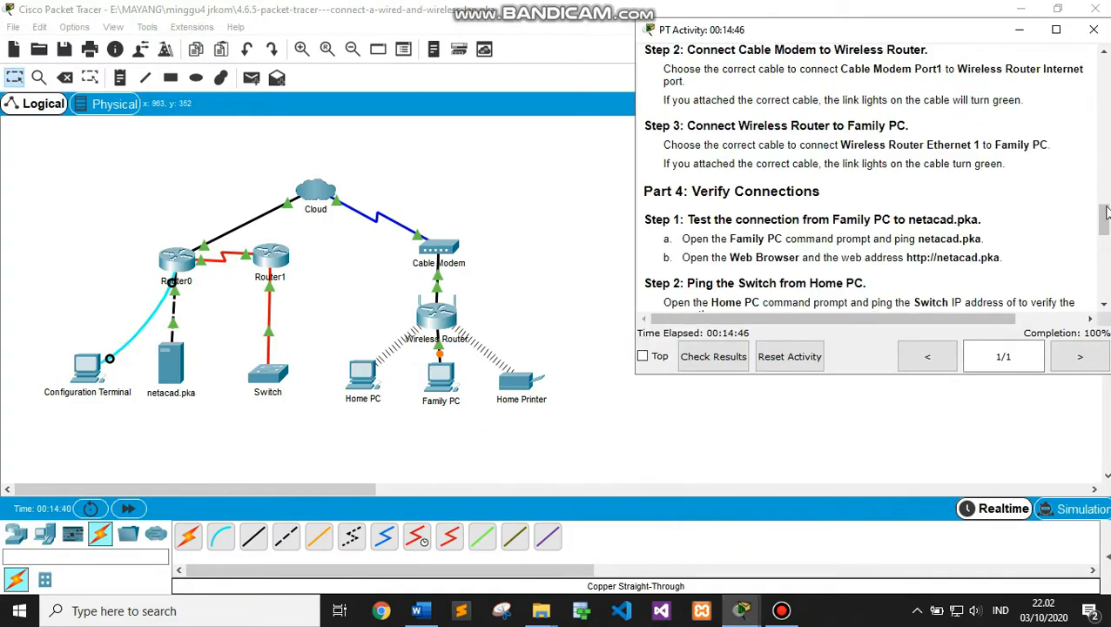
{"action": "scroll", "coordinate": [1105, 198], "scroll_direction": "down", "scroll_amount": 2}
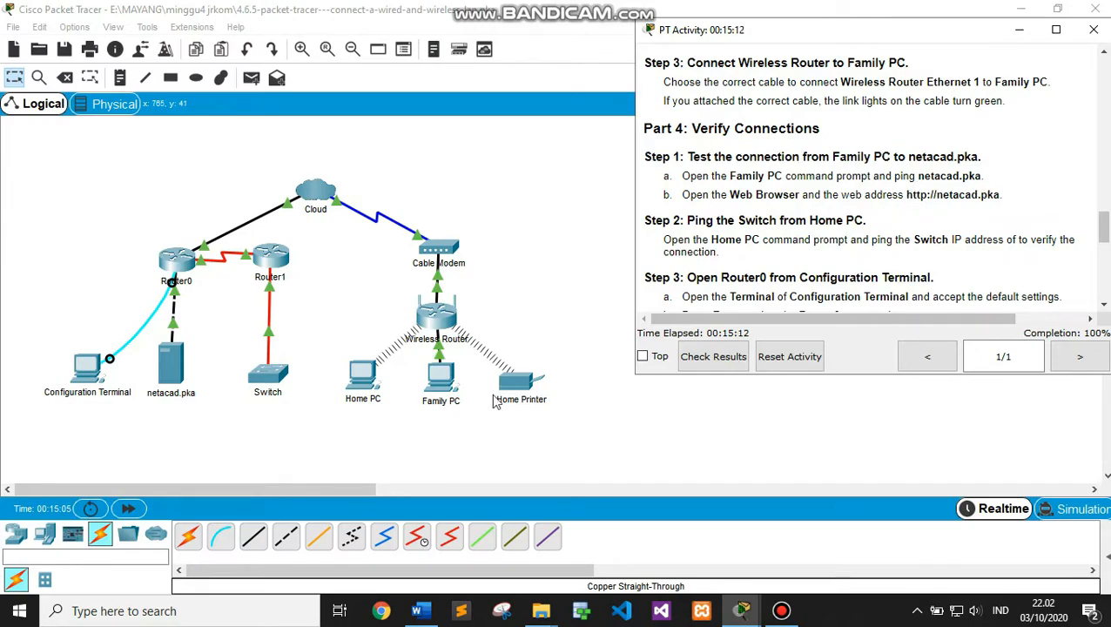
Run ping netacad.pka from Family PC's Command Prompt, getting 4 replies from 10.0.0.254
{"action": "left_click", "coordinate": [444, 374]}
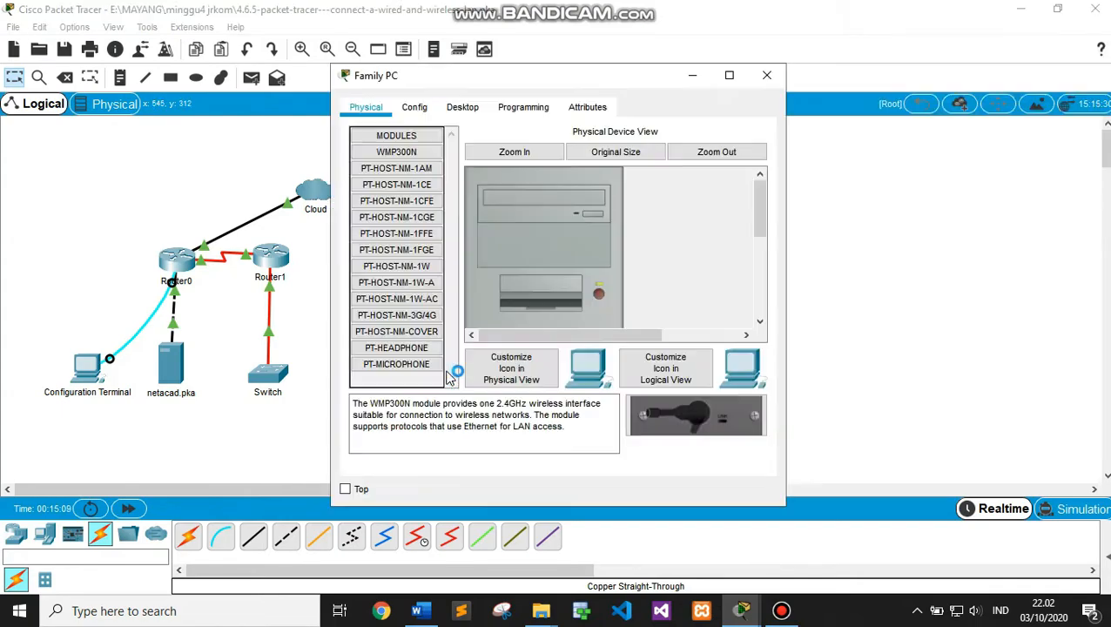
{"action": "left_click", "coordinate": [474, 106]}
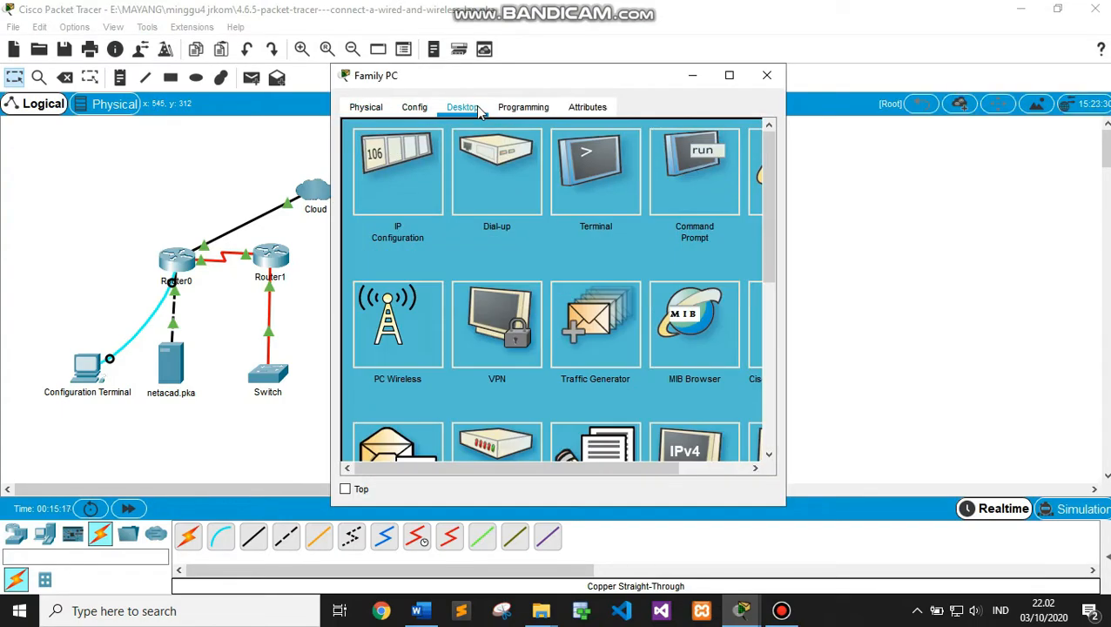
{"action": "left_click", "coordinate": [678, 183]}
{"action": "type", "text": "ping netacad.pka"}
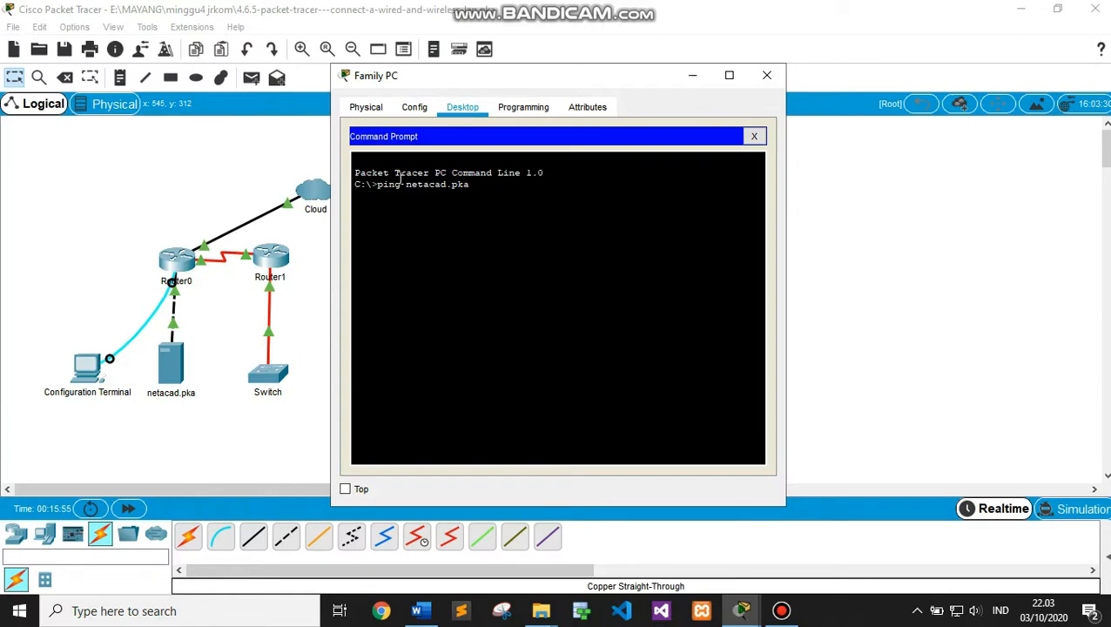
{"action": "key", "text": "Return"}
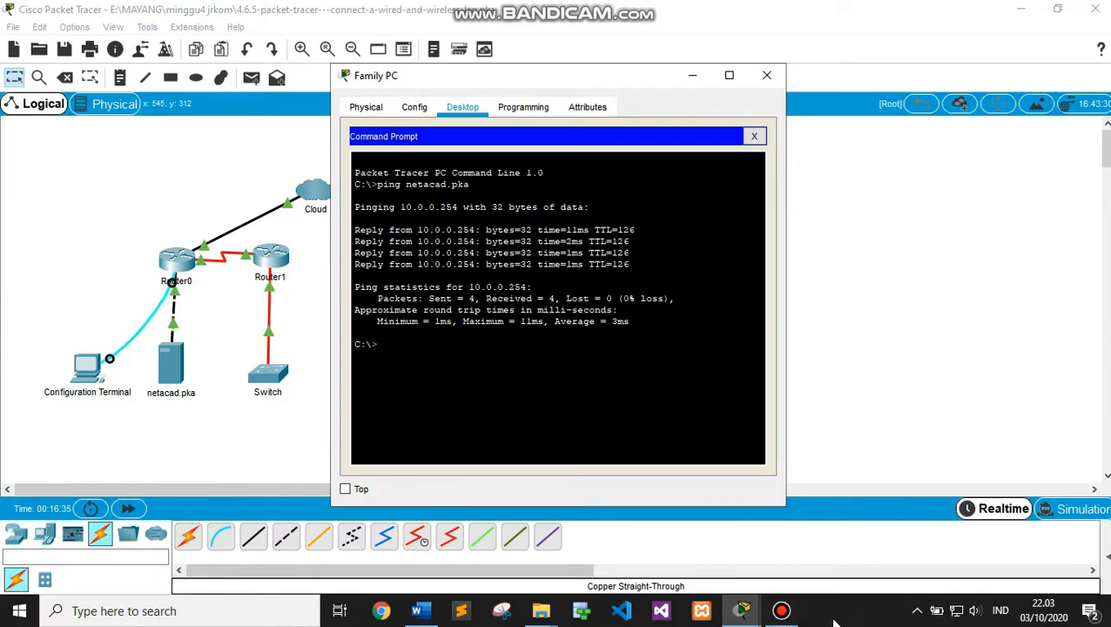
{"action": "mouse_move", "coordinate": [746, 612]}
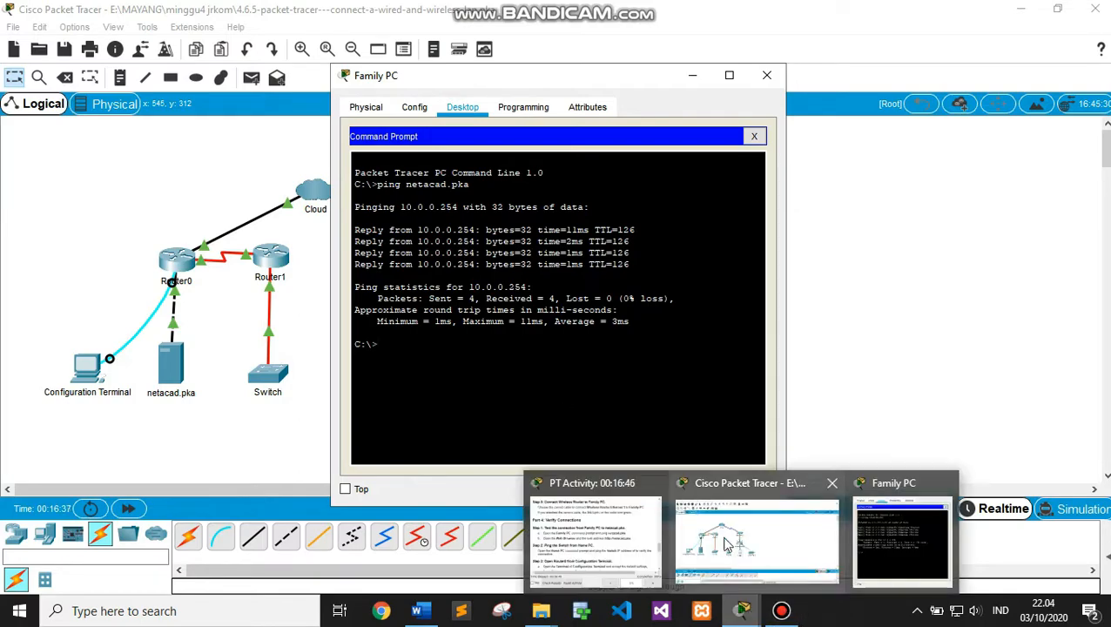
{"action": "left_click", "coordinate": [544, 530]}
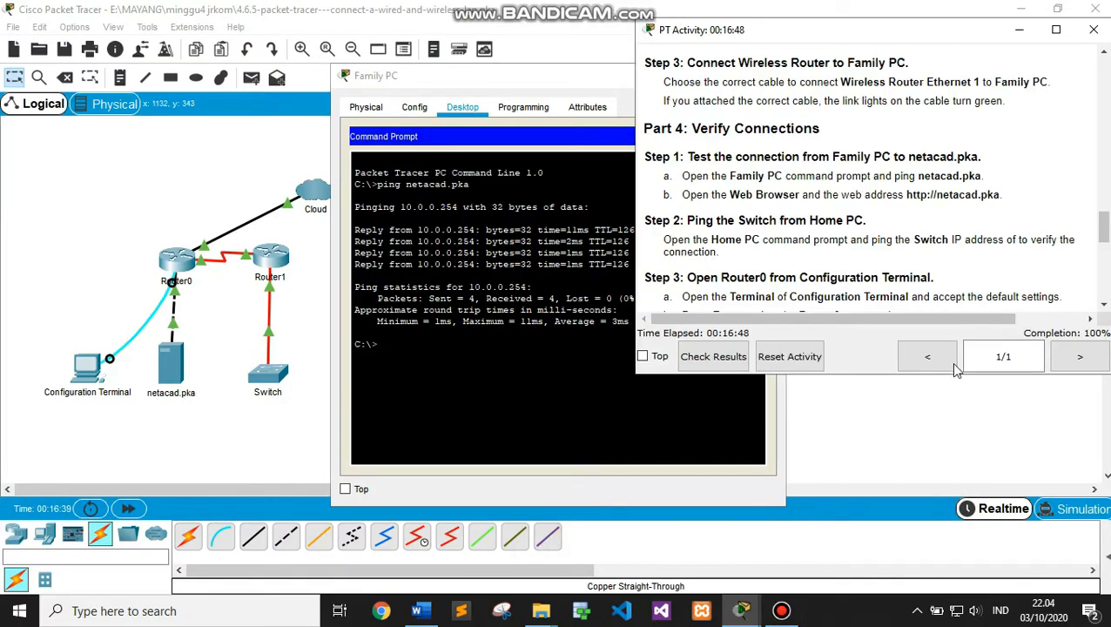
{"action": "left_click_drag", "start_coordinate": [1104, 226], "coordinate": [1104, 240]}
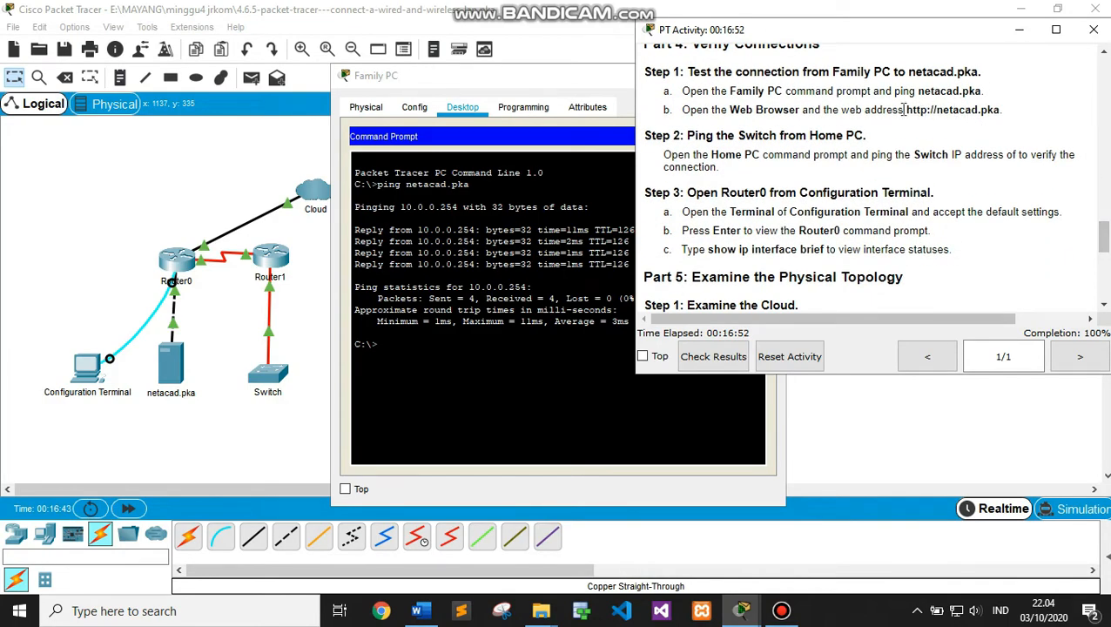
{"action": "left_click_drag", "start_coordinate": [905, 109], "coordinate": [1007, 116]}
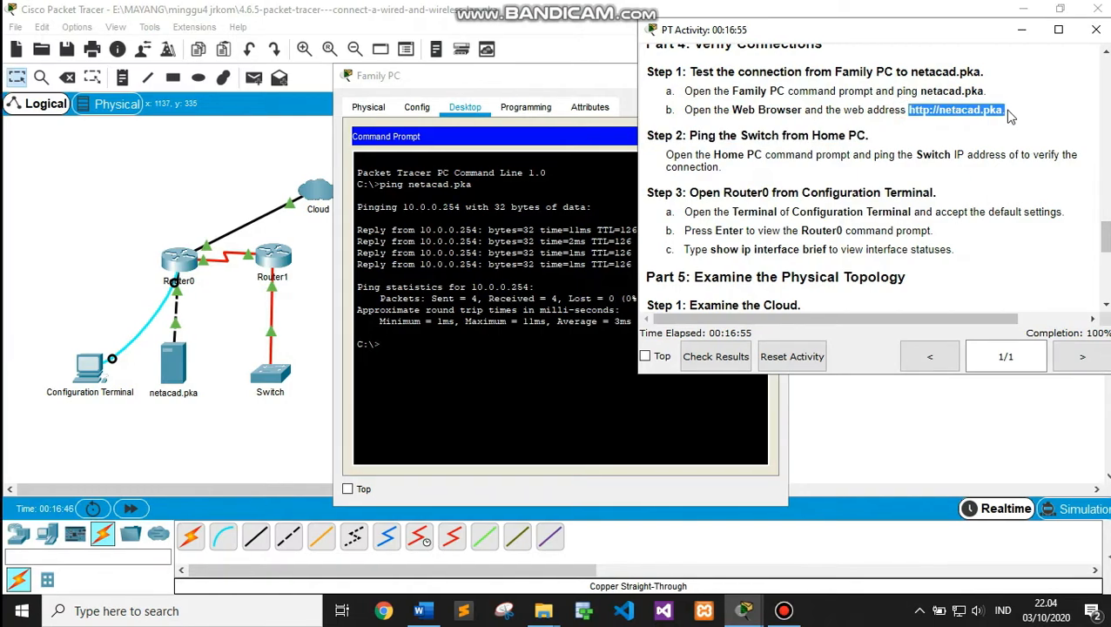
{"action": "left_click", "coordinate": [372, 102]}
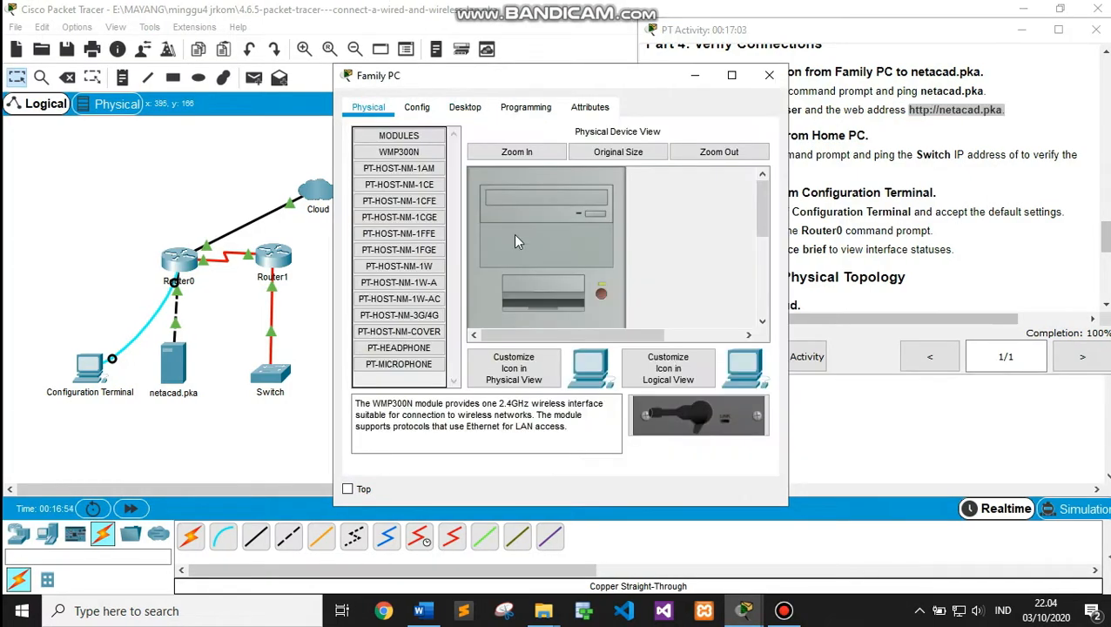
{"action": "left_click", "coordinate": [470, 107]}
{"action": "left_click", "coordinate": [756, 136]}
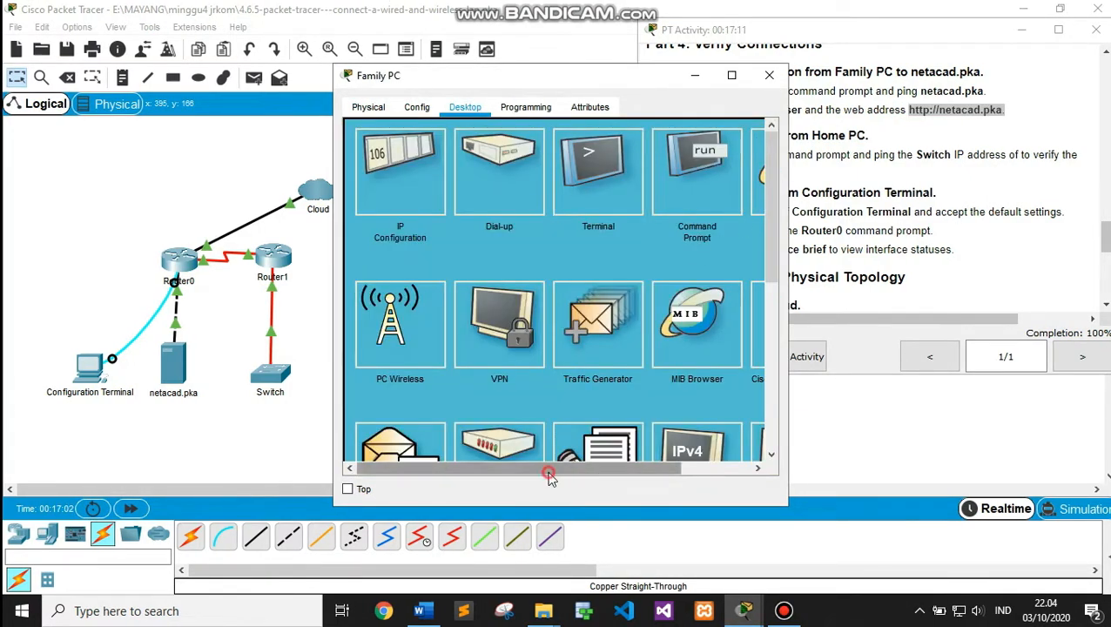
{"action": "left_click", "coordinate": [550, 468]}
{"action": "left_click", "coordinate": [706, 165]}
{"action": "left_click", "coordinate": [457, 155]}
{"action": "type", "text": "http://netacad.pka."}
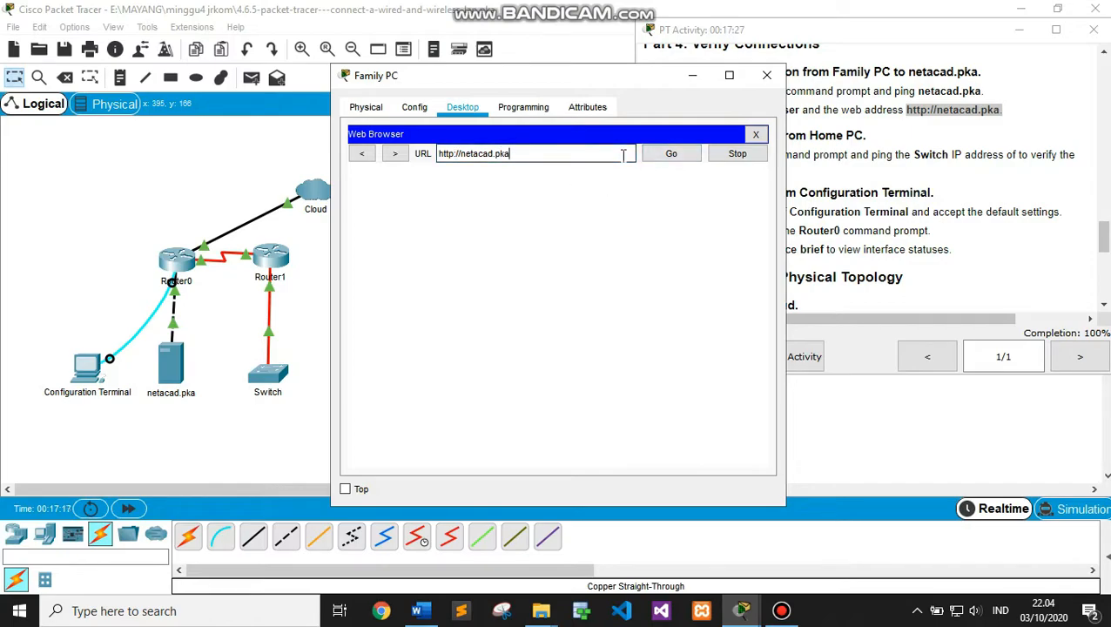
{"action": "key", "text": "Return"}
{"action": "left_click", "coordinate": [675, 154]}
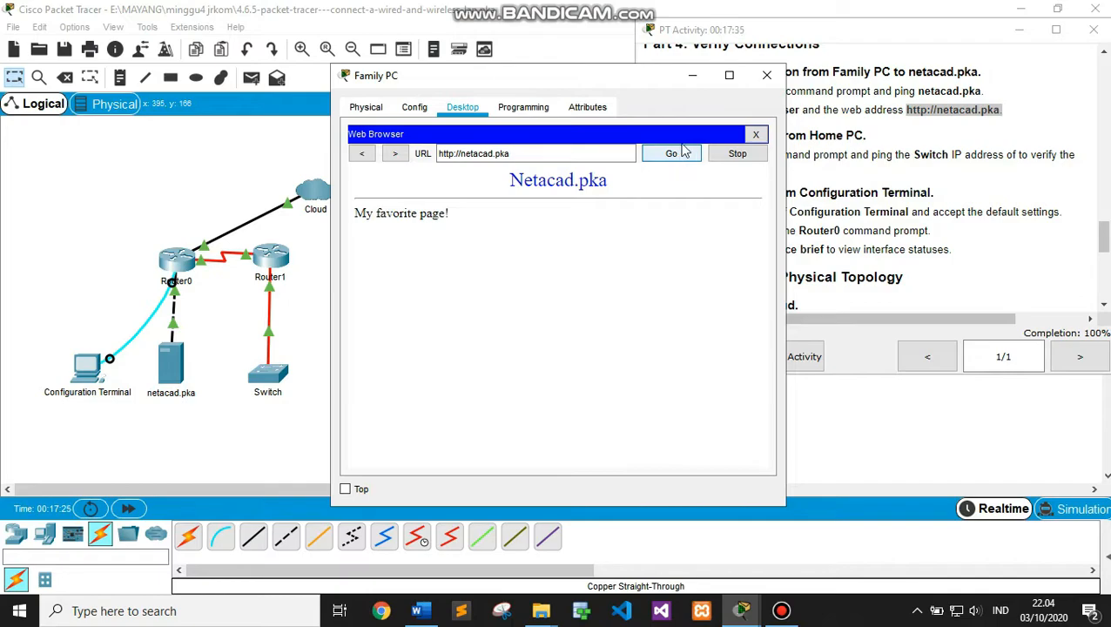
{"action": "left_click", "coordinate": [694, 76]}
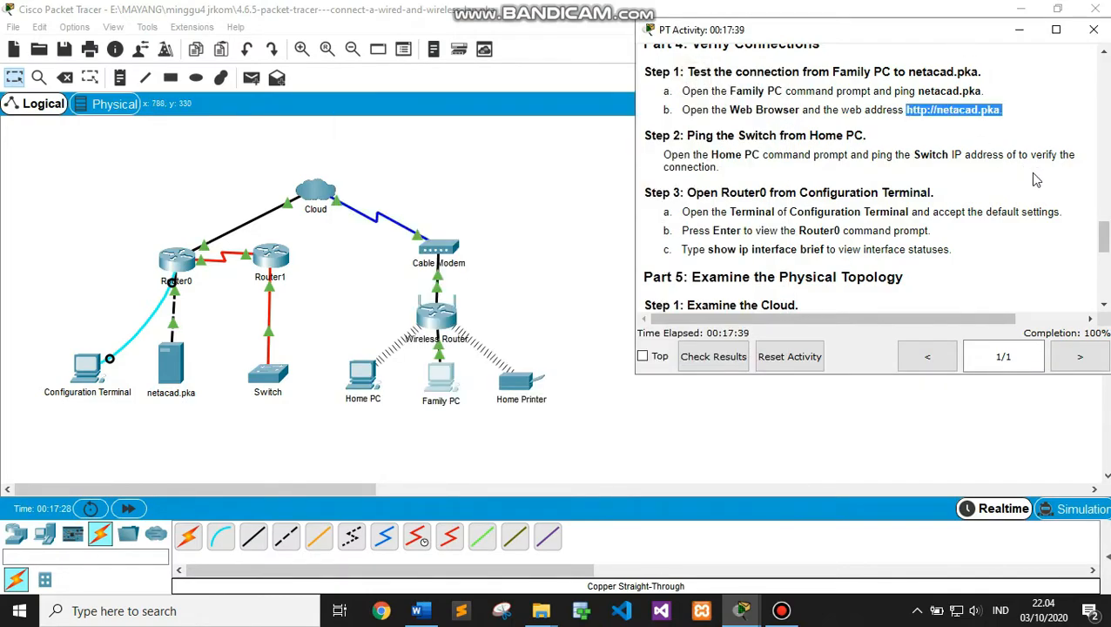
Scroll the instructions to Part 4 Step 2, pinging the Switch from Home PC, and open Home PC
{"action": "left_click_drag", "start_coordinate": [1104, 239], "coordinate": [1103, 243]}
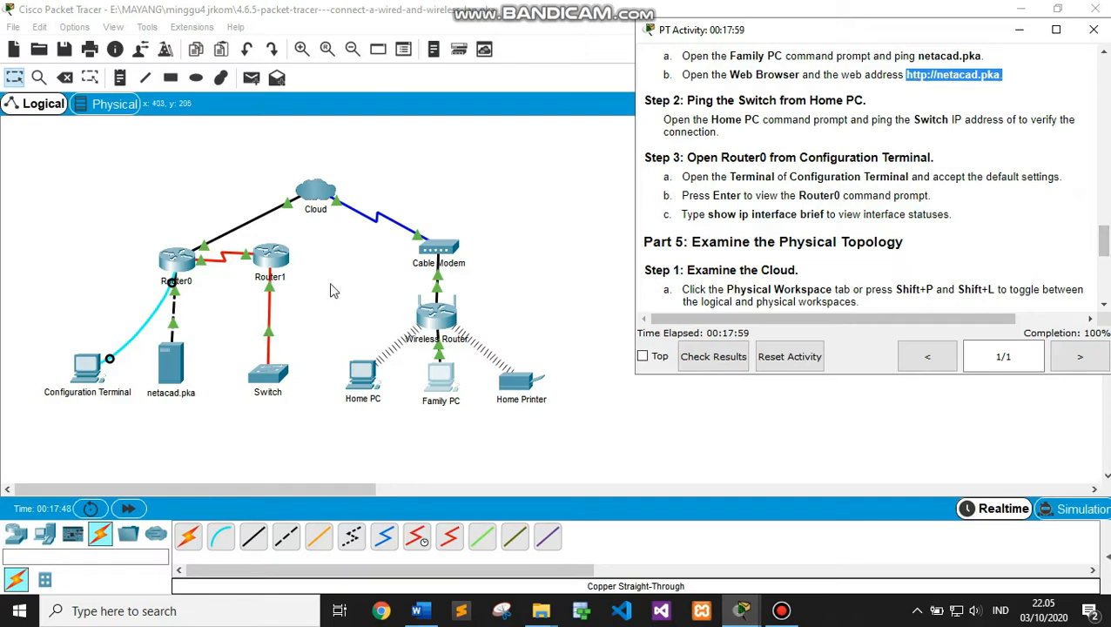
{"action": "left_click", "coordinate": [362, 376]}
Open Home PC's Command Prompt and copy the Switch address 172.16.0.2 from the addressing table
{"action": "left_click", "coordinate": [462, 107]}
{"action": "left_click", "coordinate": [672, 201]}
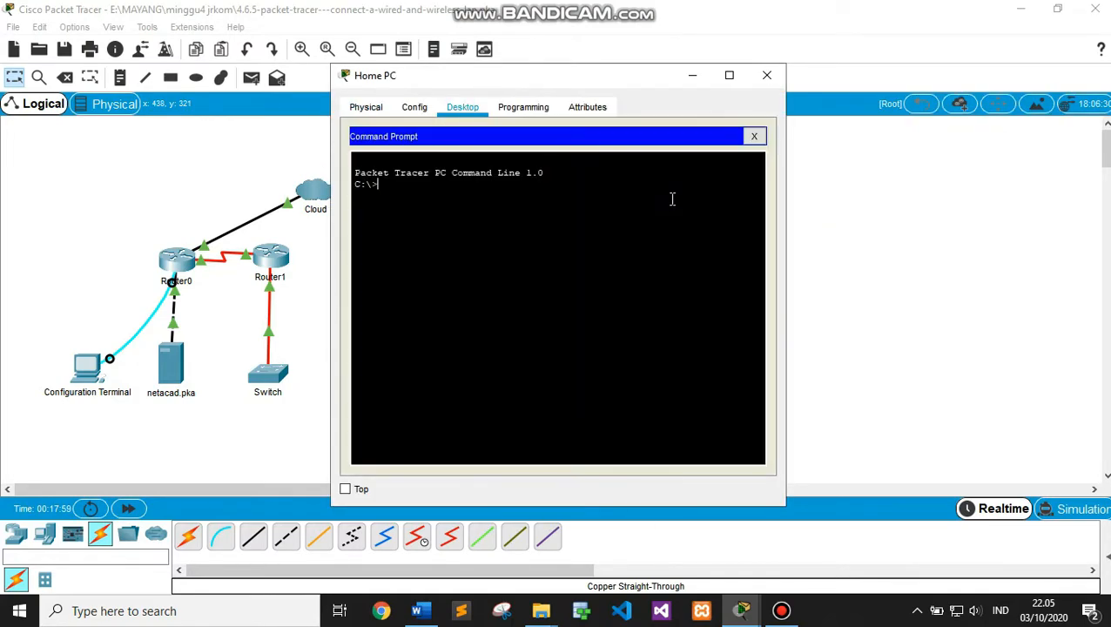
{"action": "mouse_move", "coordinate": [735, 614]}
{"action": "left_click", "coordinate": [535, 544]}
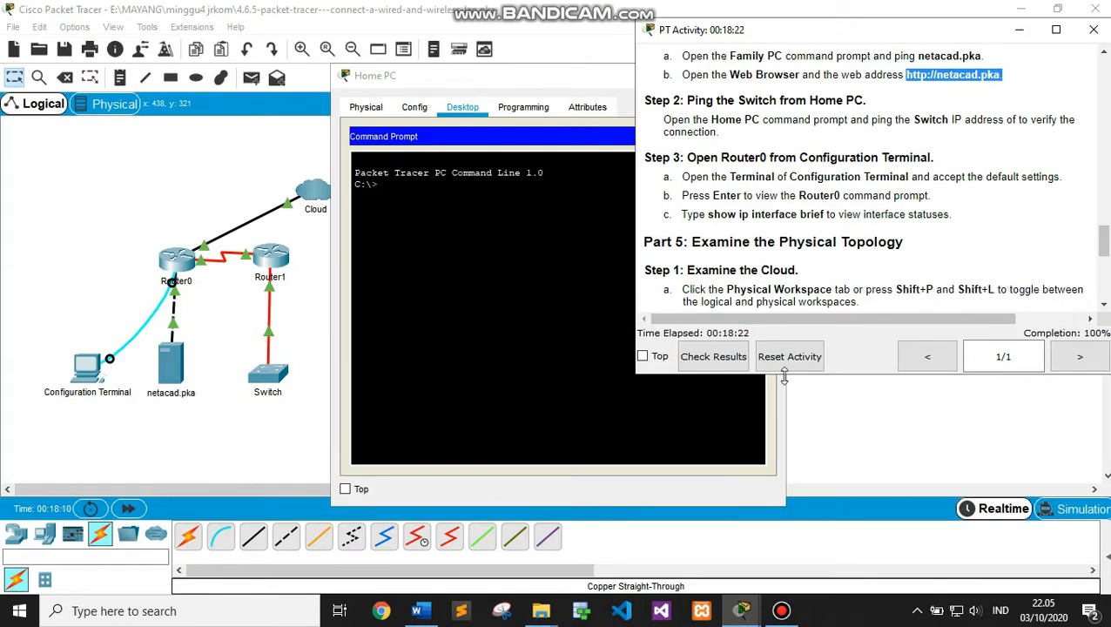
{"action": "left_click_drag", "start_coordinate": [1103, 239], "coordinate": [1103, 87]}
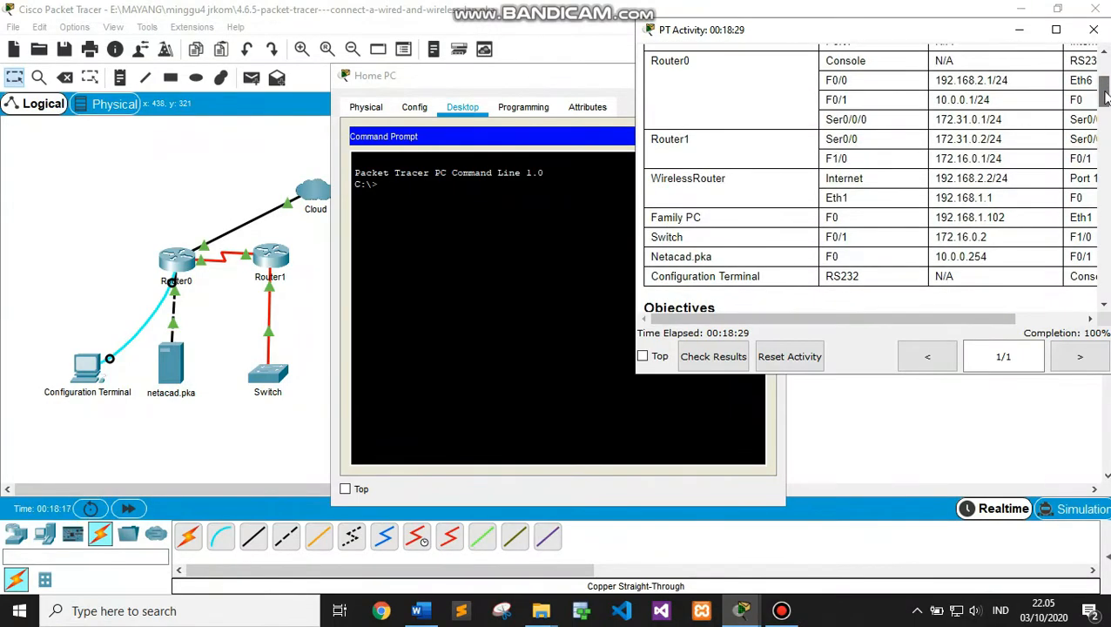
{"action": "left_click_drag", "start_coordinate": [986, 236], "coordinate": [937, 233]}
{"action": "key", "text": "ctrl+c"}
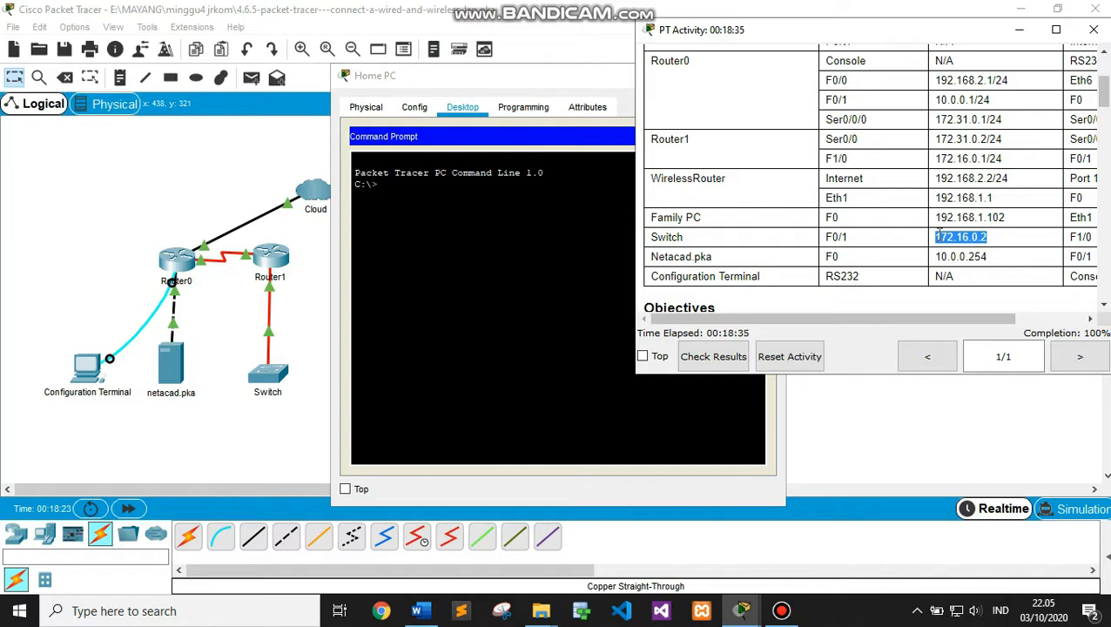
Ping 172.16.0.2 from Home PC, receiving 2 of 4 replies
{"action": "left_click", "coordinate": [481, 207]}
{"action": "type", "text": "ping"}
{"action": "right_click", "coordinate": [442, 185]}
{"action": "left_click", "coordinate": [477, 218]}
{"action": "key", "text": "Return"}
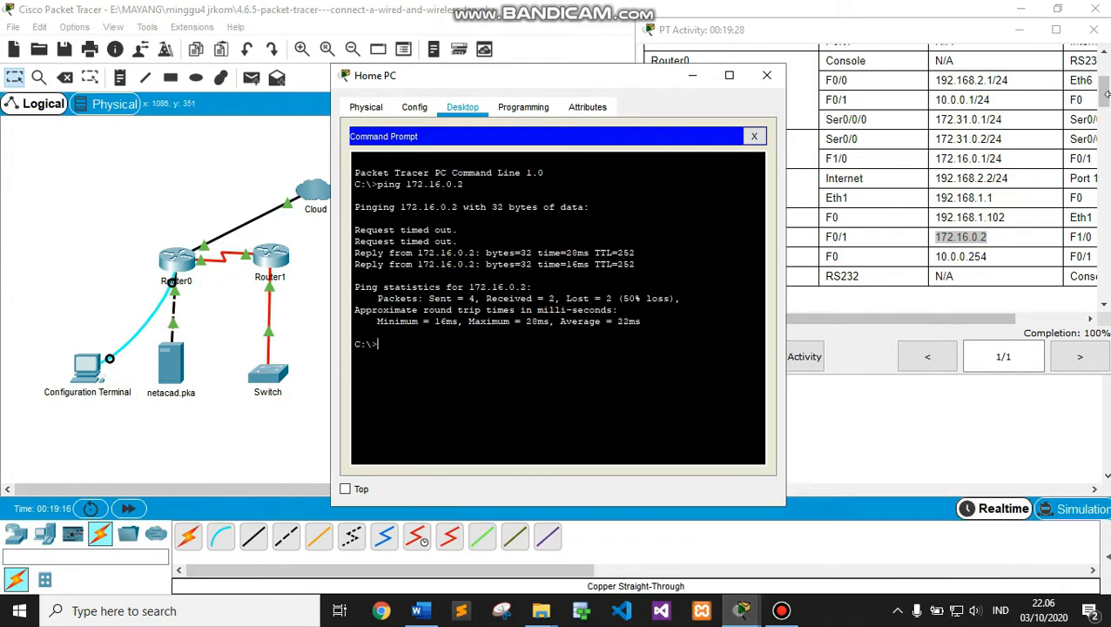
{"action": "left_click_drag", "start_coordinate": [1104, 101], "coordinate": [1104, 243]}
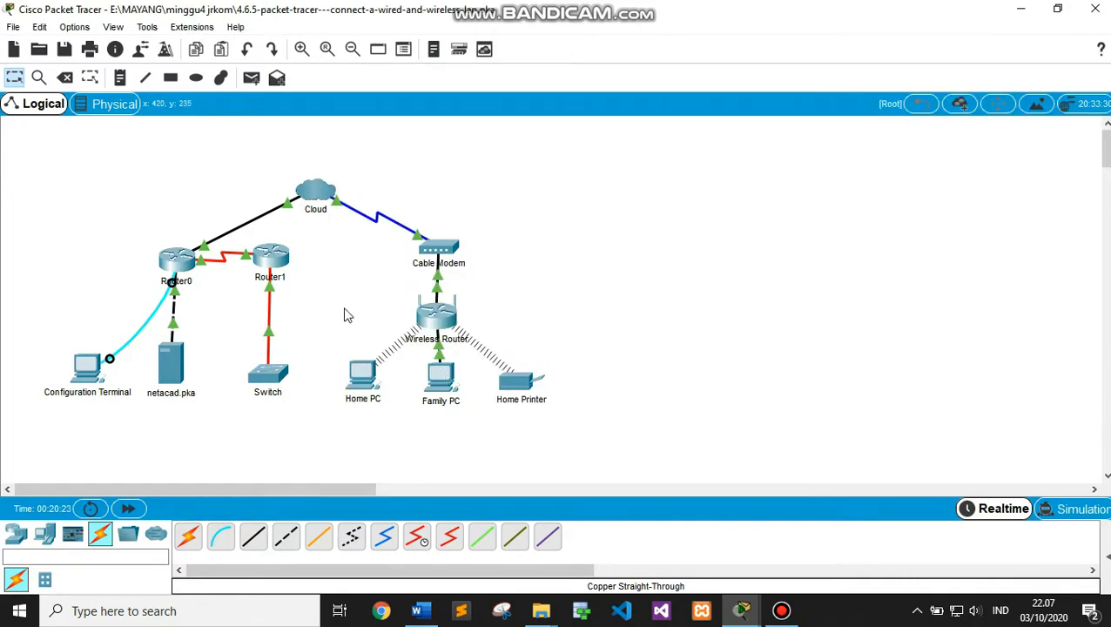
Open the Configuration Terminal's Terminal app with default settings to reach Router0's console
{"action": "left_click", "coordinate": [86, 371]}
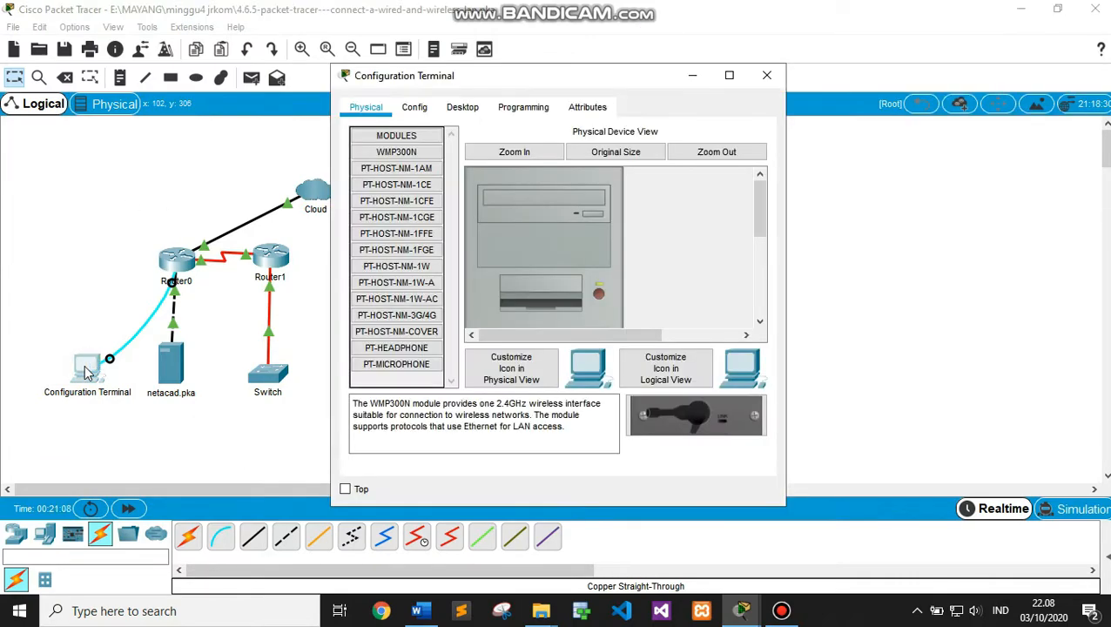
{"action": "left_click", "coordinate": [462, 106]}
{"action": "left_click", "coordinate": [700, 205]}
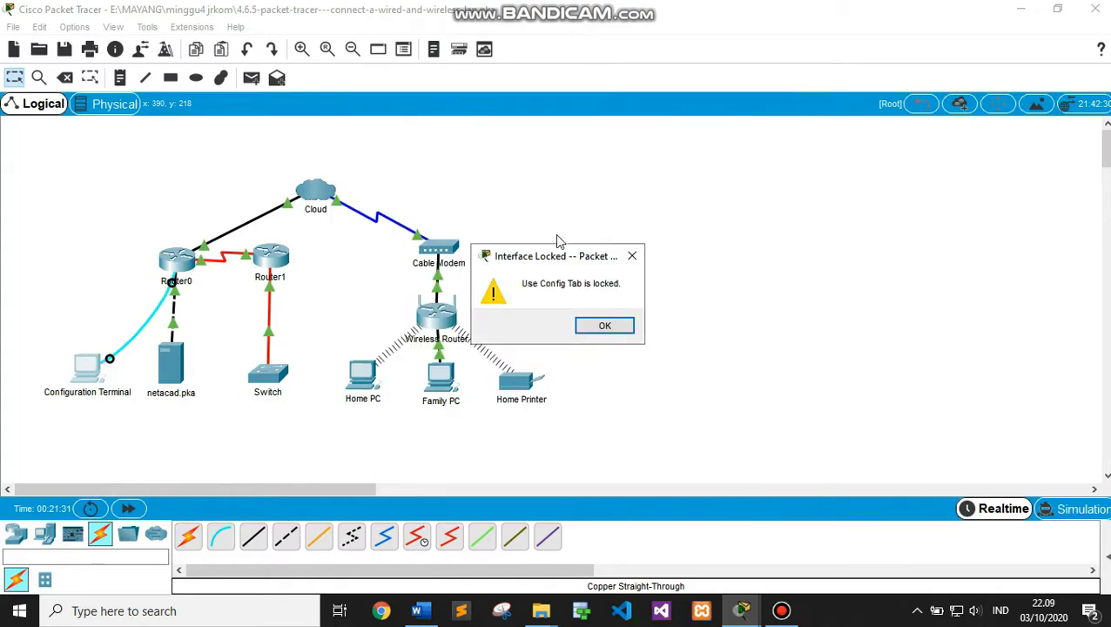
{"action": "left_click", "coordinate": [630, 256]}
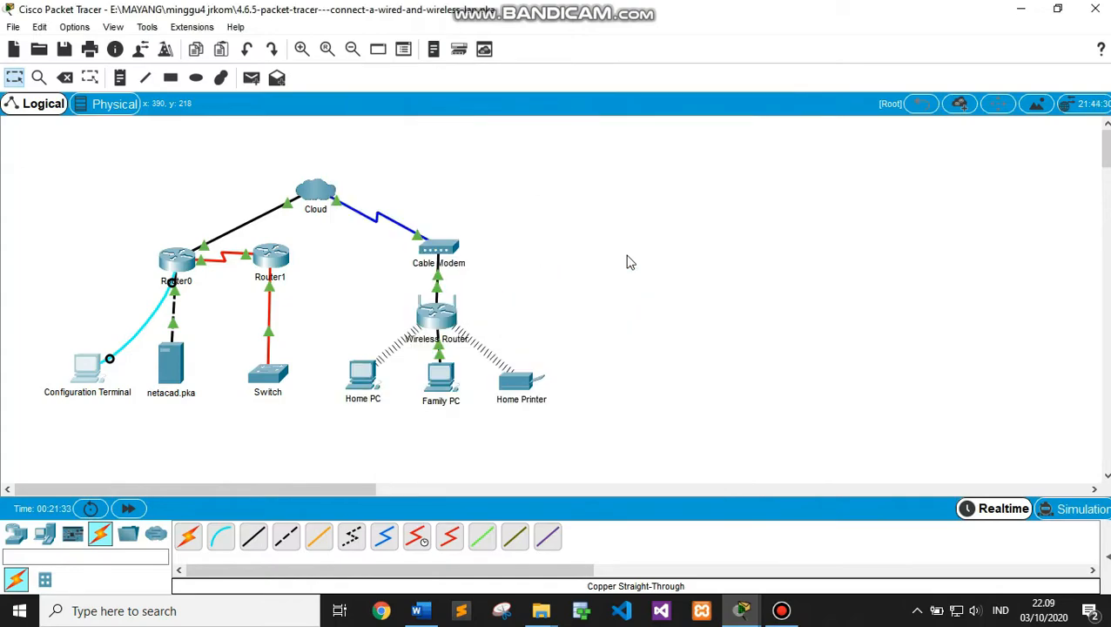
{"action": "left_click", "coordinate": [86, 370]}
{"action": "left_click", "coordinate": [463, 106]}
{"action": "left_click", "coordinate": [762, 128]}
{"action": "left_click", "coordinate": [606, 144]}
{"action": "left_click", "coordinate": [728, 287]}
Run show ip interface brief, showing FastEthernet0/0 at 192.168.2.1 and FastEthernet0/1 at 10.0.0.1 up
{"action": "key", "text": "Return"}
{"action": "type", "text": "show i"}
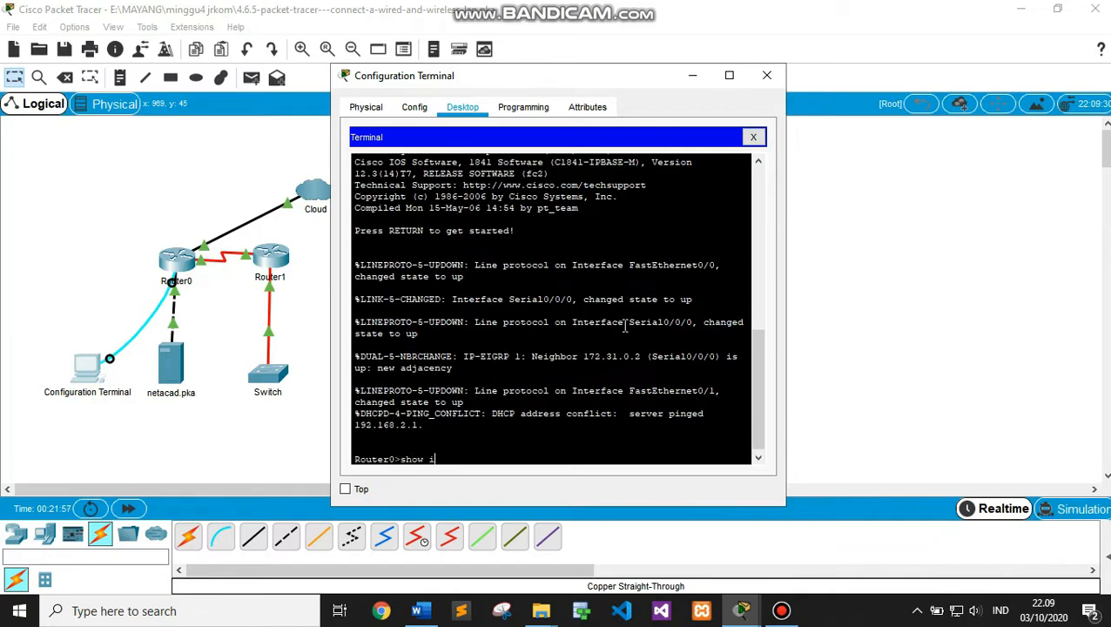
{"action": "type", "text": "p interface brief"}
{"action": "key", "text": "Return"}
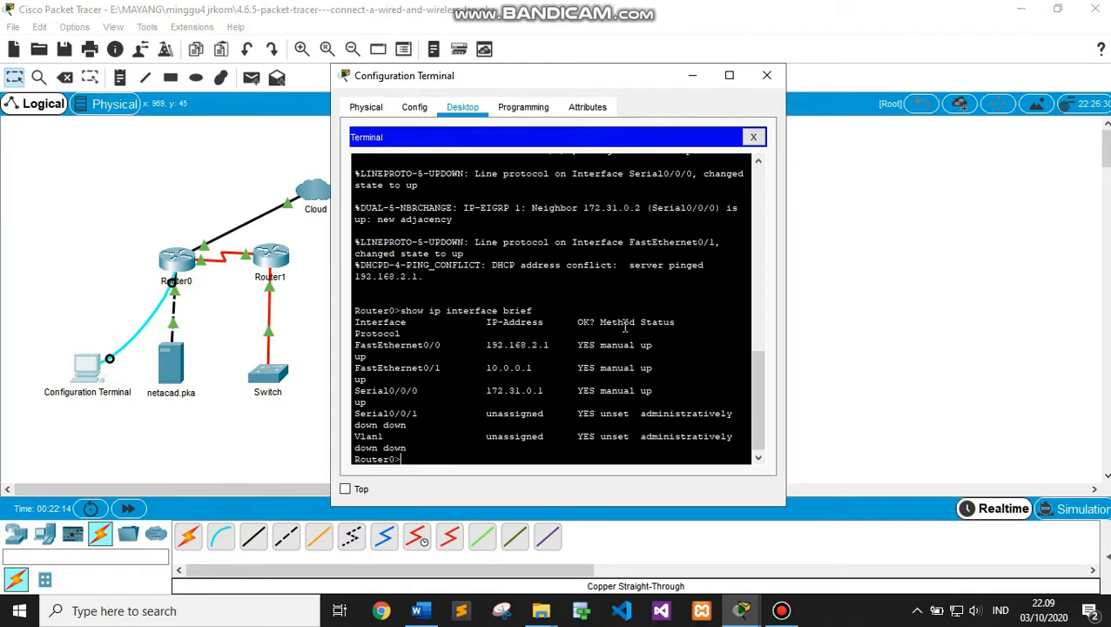
{"action": "left_click_drag", "start_coordinate": [757, 411], "coordinate": [763, 372]}
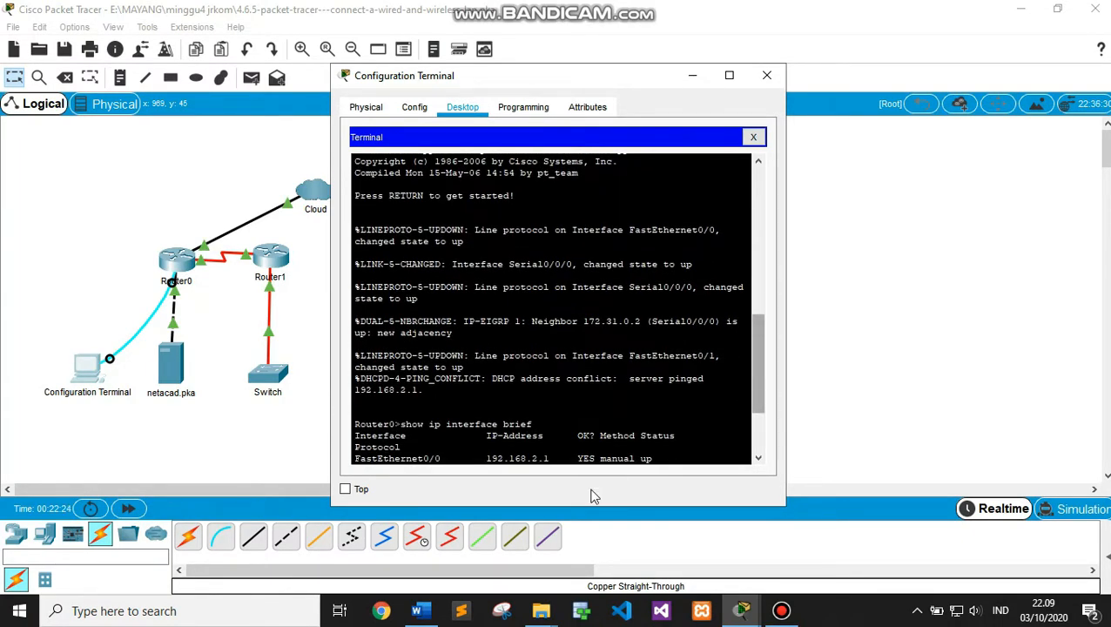
Review the activity instructions, then minimize them and the Configuration Terminal window
{"action": "mouse_move", "coordinate": [746, 611]}
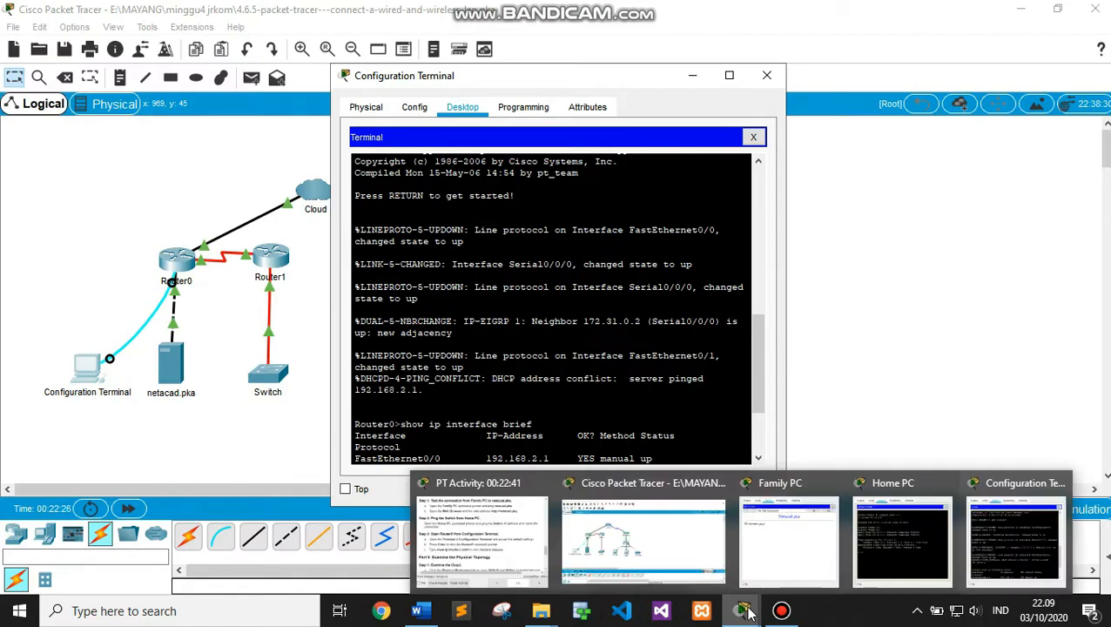
{"action": "left_click", "coordinate": [462, 515]}
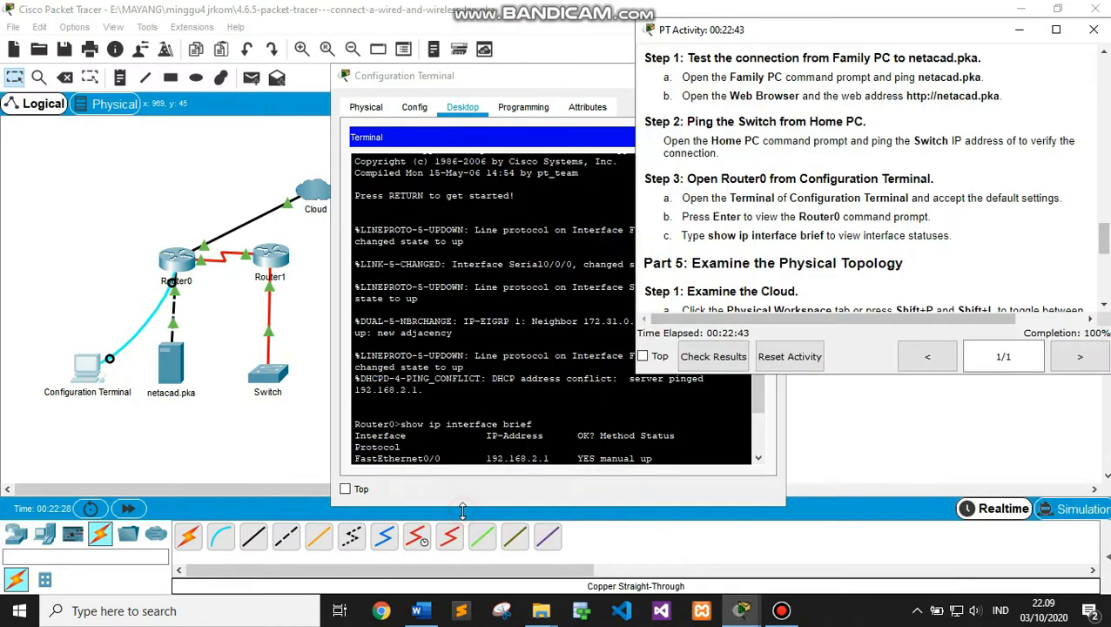
{"action": "left_click_drag", "start_coordinate": [1104, 235], "coordinate": [1105, 248]}
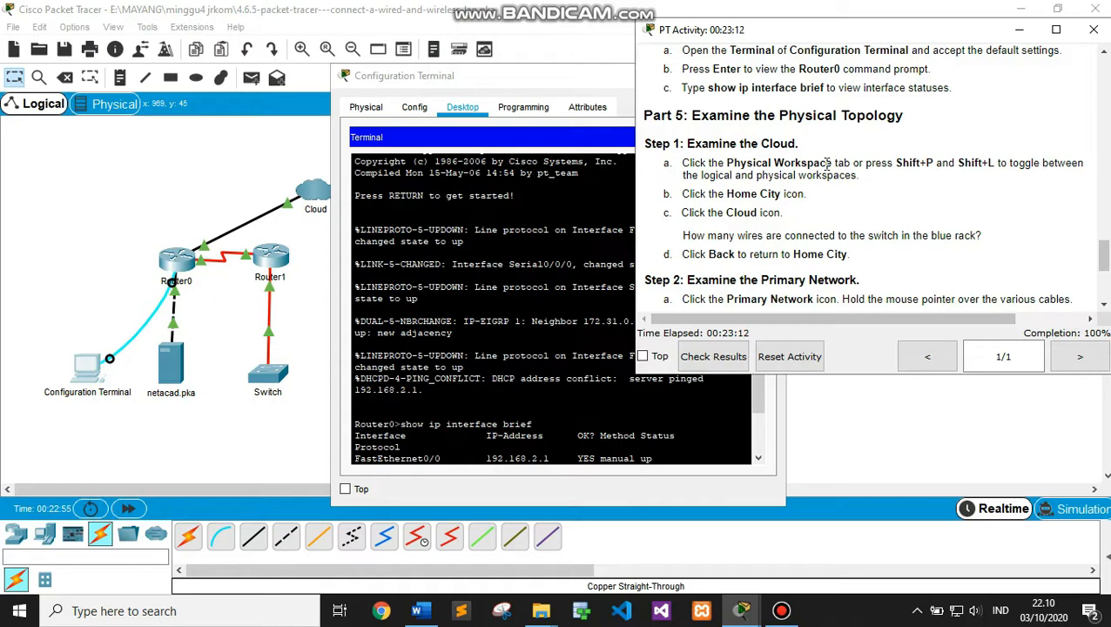
{"action": "left_click", "coordinate": [1020, 31]}
{"action": "left_click", "coordinate": [692, 77]}
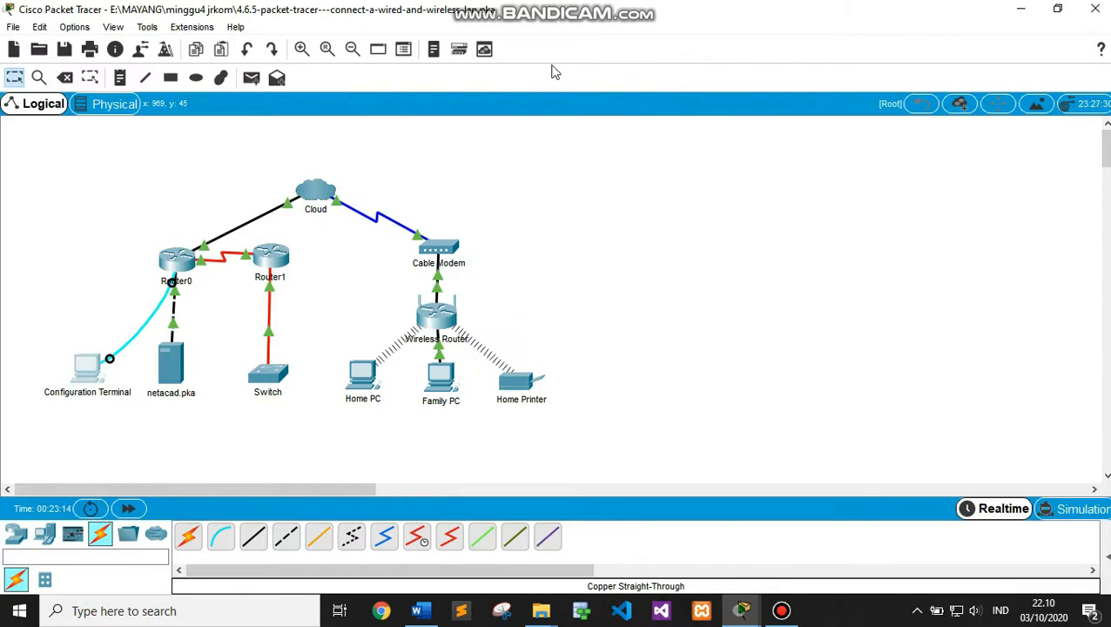
In the Physical workspace, enter Home City and open the Cloud's rack view
{"action": "left_click", "coordinate": [111, 104]}
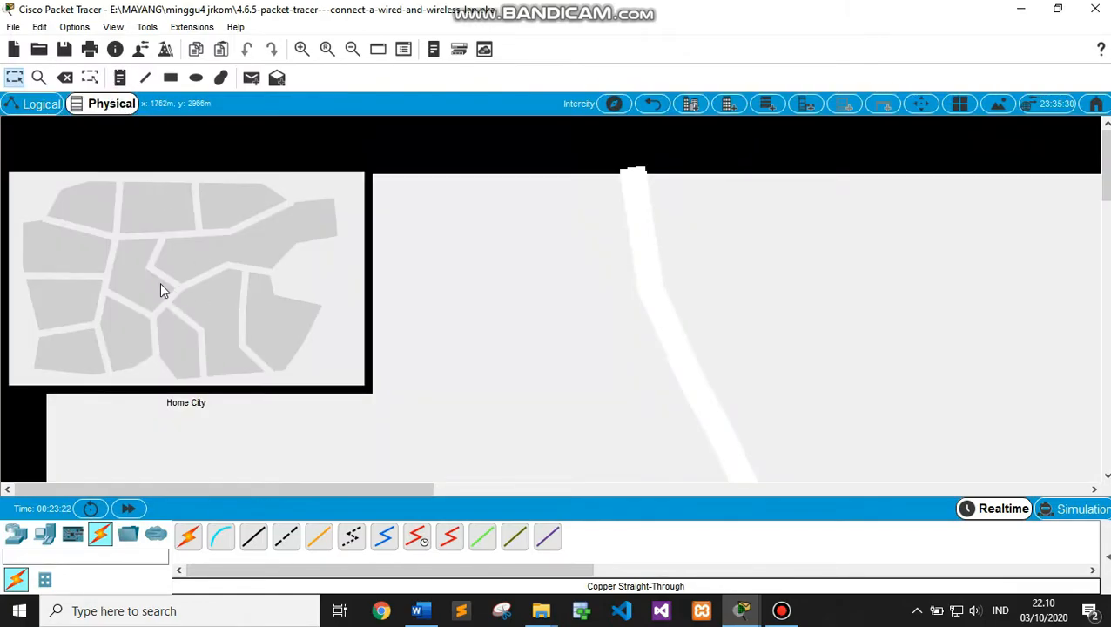
{"action": "left_click", "coordinate": [161, 290]}
{"action": "scroll", "coordinate": [1105, 161], "scroll_direction": "down", "scroll_amount": 2}
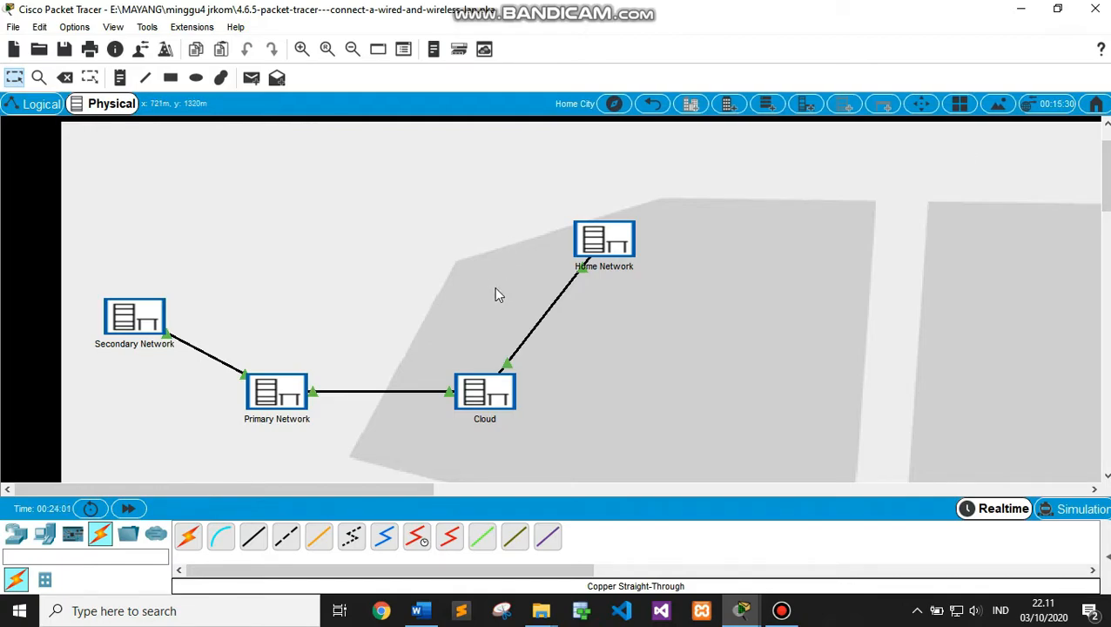
{"action": "left_click", "coordinate": [483, 402]}
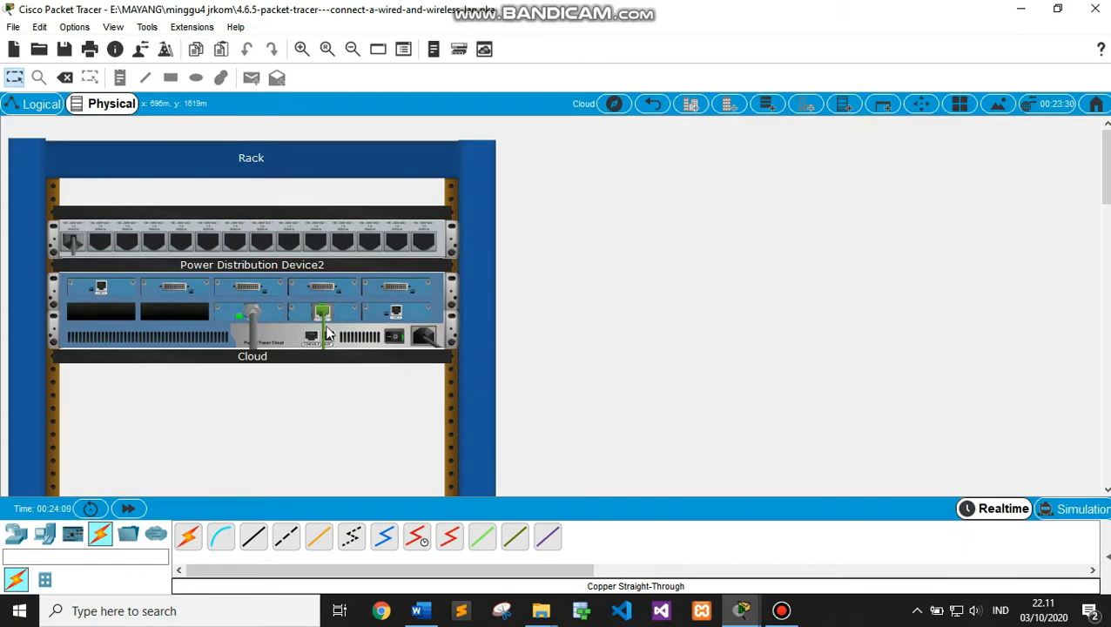
Check the activity instructions, then go back up to the Home City map
{"action": "mouse_move", "coordinate": [743, 610]}
{"action": "left_click", "coordinate": [481, 533]}
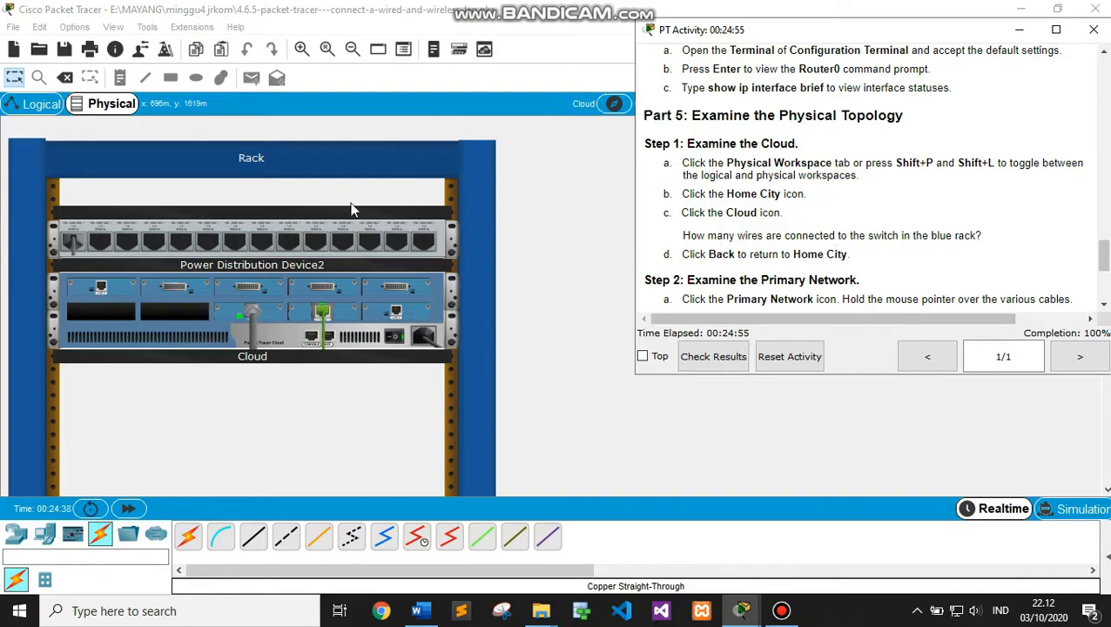
{"action": "left_click", "coordinate": [570, 219]}
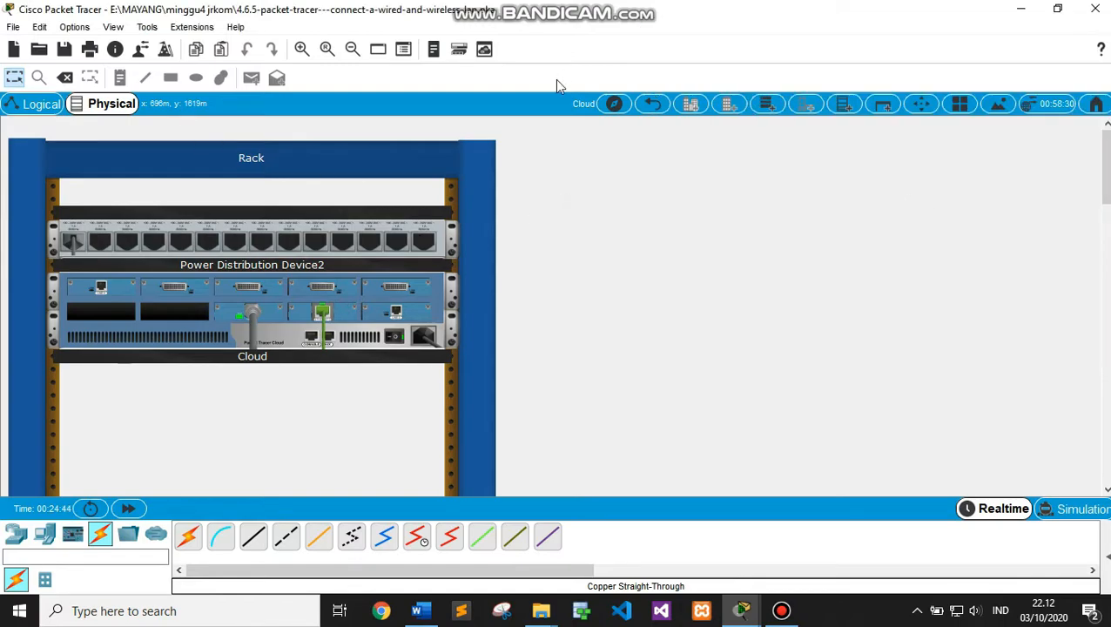
{"action": "left_click", "coordinate": [652, 105]}
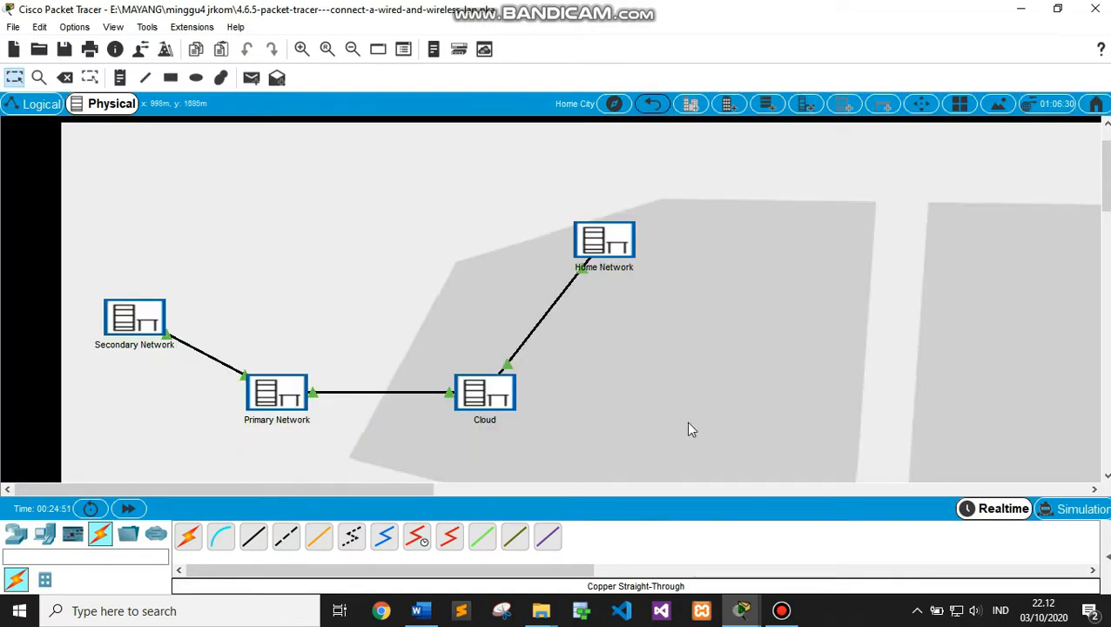
Scroll the activity instructions to Part 5 Step 2
{"action": "left_click", "coordinate": [746, 612]}
{"action": "left_click", "coordinate": [467, 523]}
{"action": "left_click_drag", "start_coordinate": [1104, 251], "coordinate": [1103, 270]}
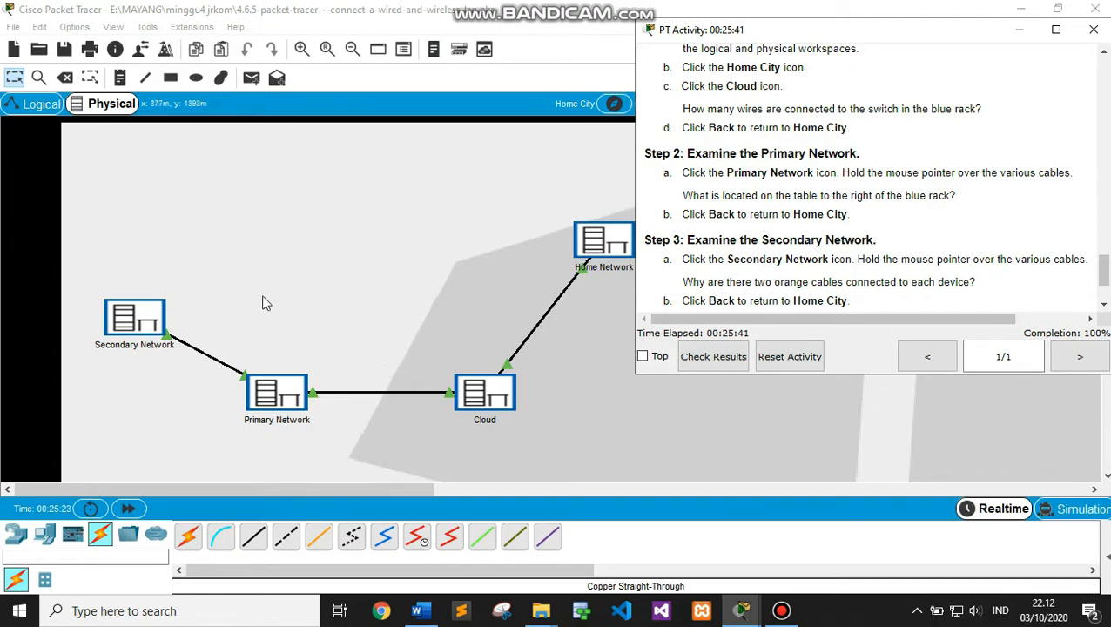
View the Primary Network rack with Router0, netacad.pka and the Configuration Terminal, then return to Home City
{"action": "left_click", "coordinate": [274, 400]}
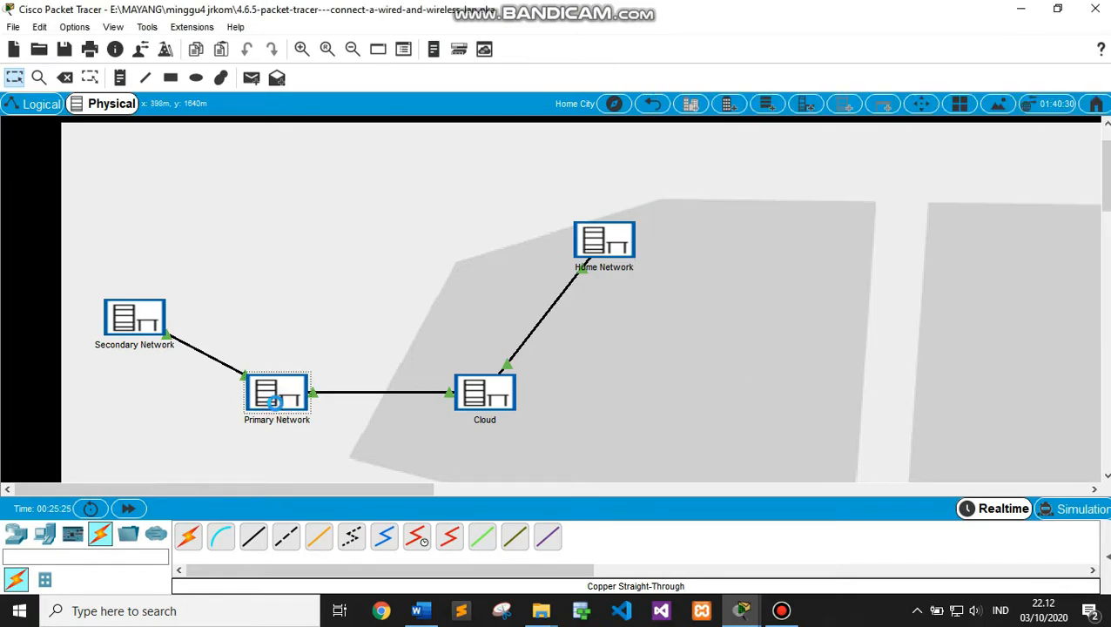
{"action": "left_click", "coordinate": [274, 401]}
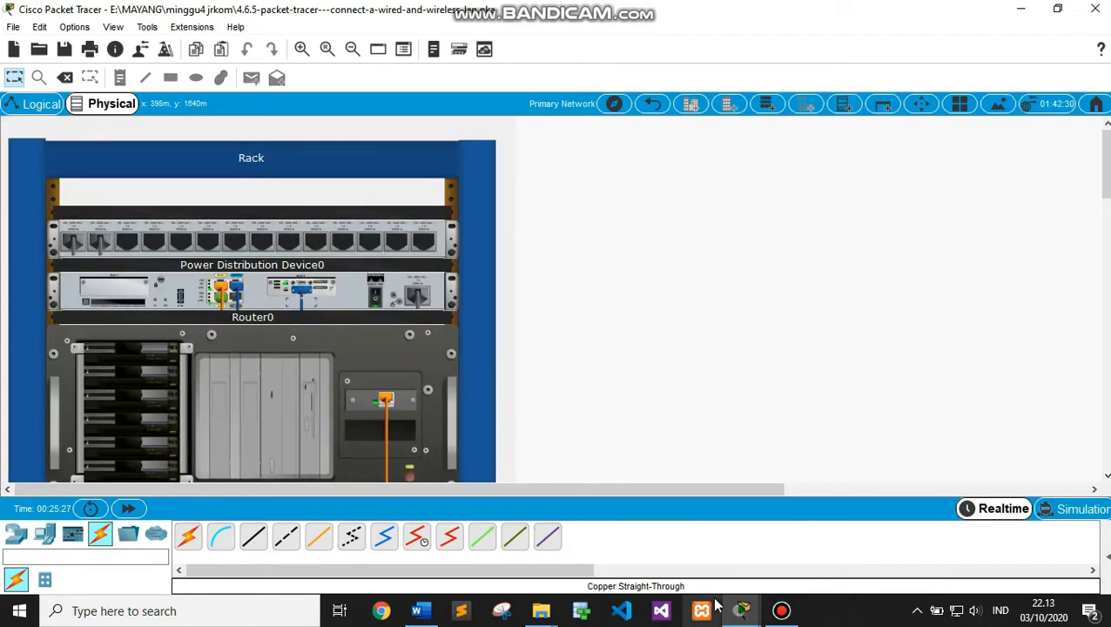
{"action": "mouse_move", "coordinate": [738, 613]}
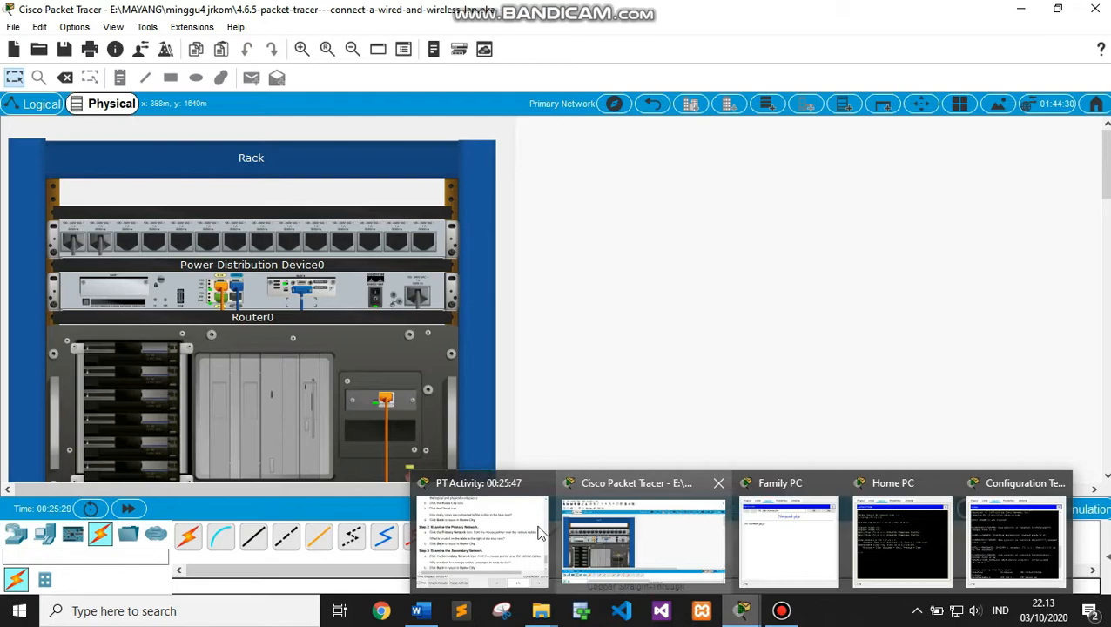
{"action": "left_click", "coordinate": [505, 527]}
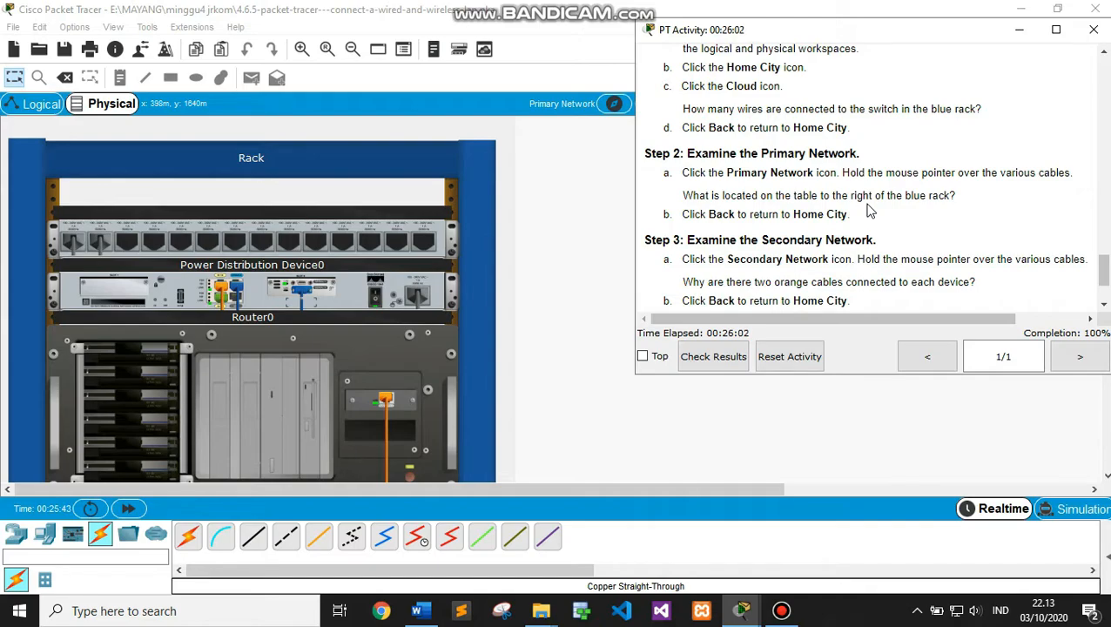
{"action": "left_click", "coordinate": [962, 406]}
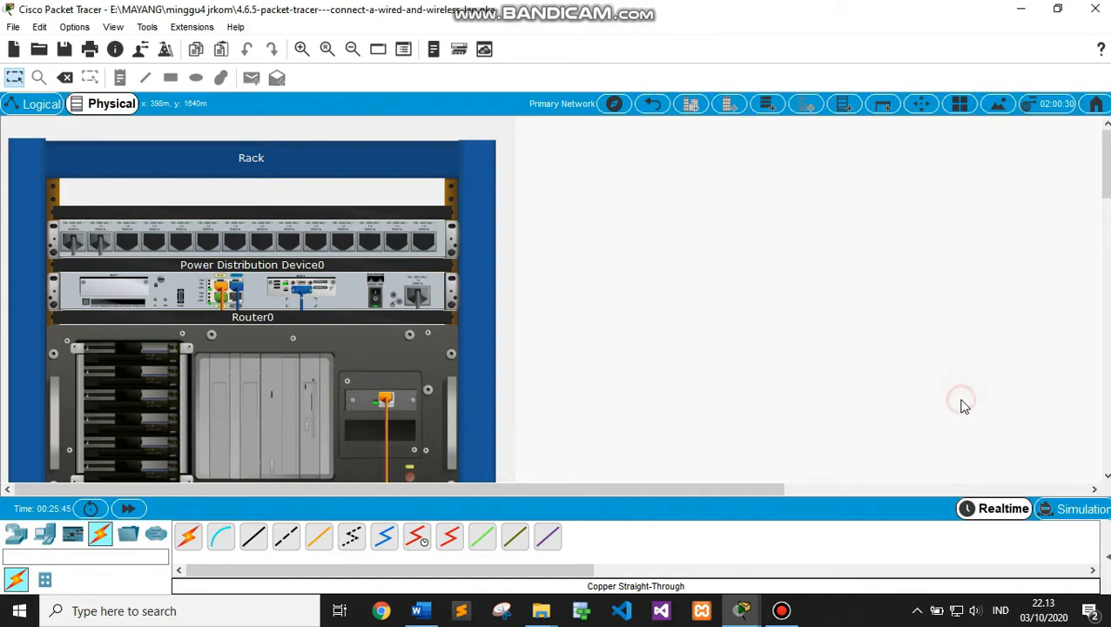
{"action": "left_click_drag", "start_coordinate": [1107, 163], "coordinate": [1106, 259]}
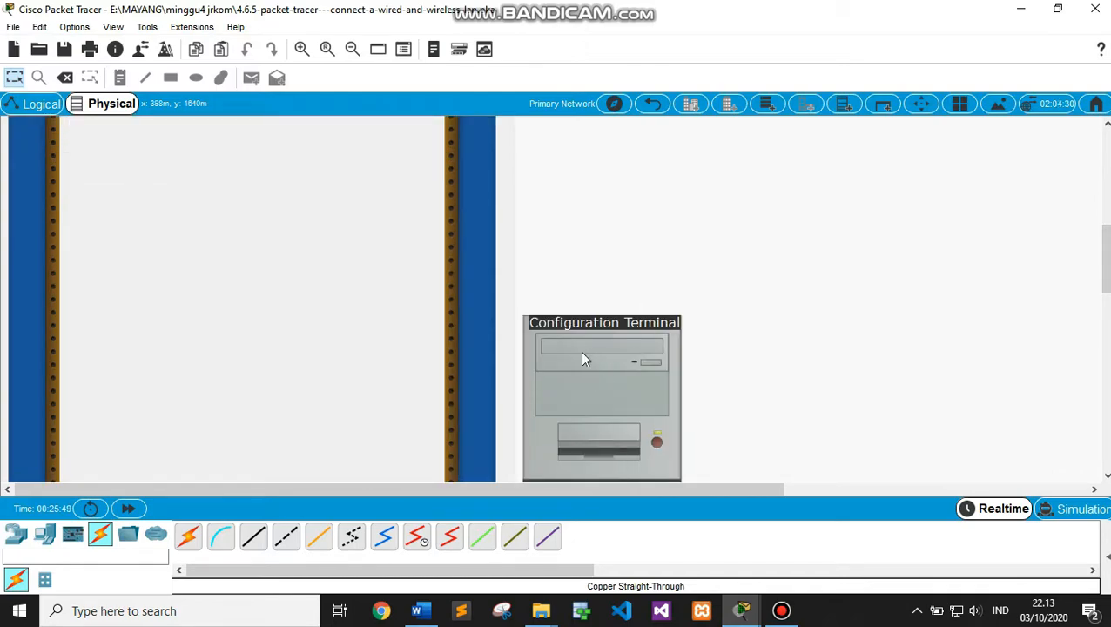
{"action": "left_click", "coordinate": [649, 103]}
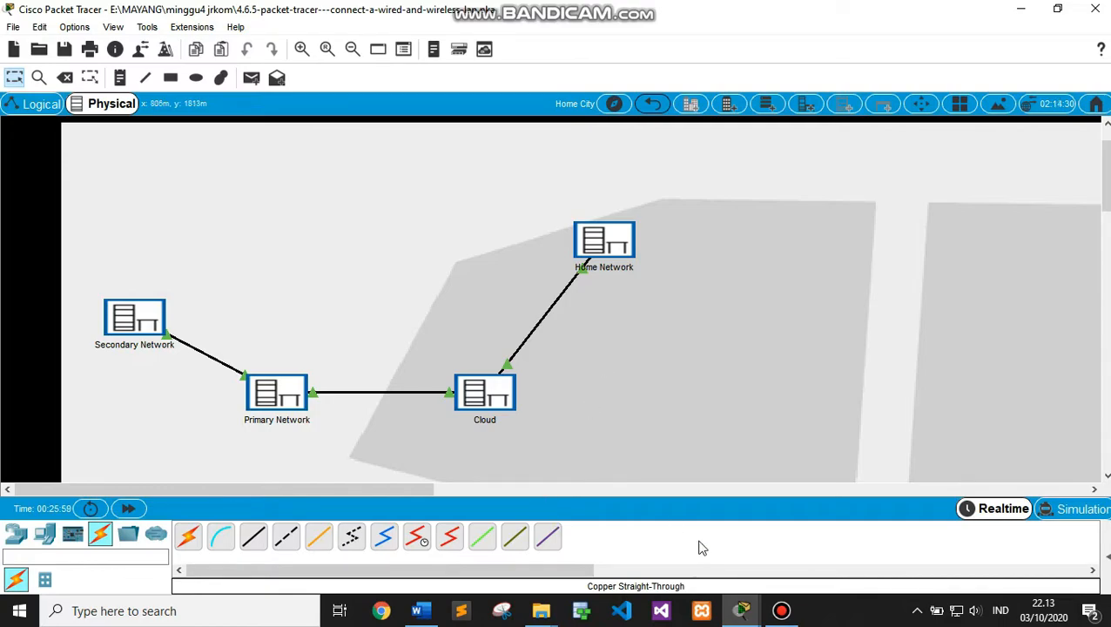
Scroll the activity instructions toward Step 4 and open the Secondary Network rack in Home City
{"action": "mouse_move", "coordinate": [747, 616]}
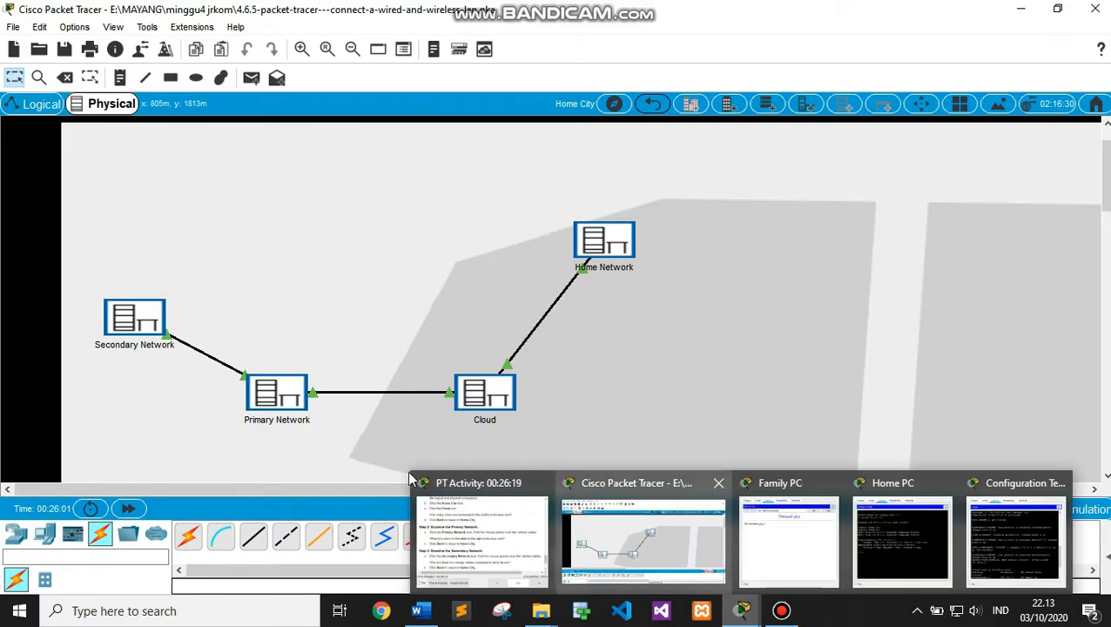
{"action": "left_click", "coordinate": [466, 527]}
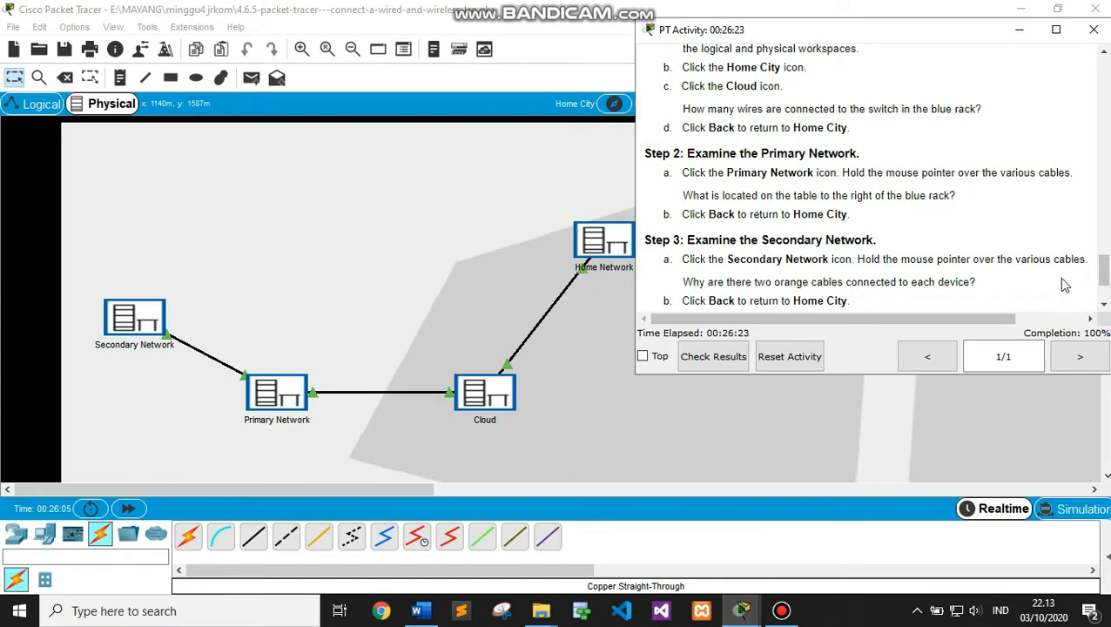
{"action": "left_click_drag", "start_coordinate": [1104, 271], "coordinate": [1104, 284]}
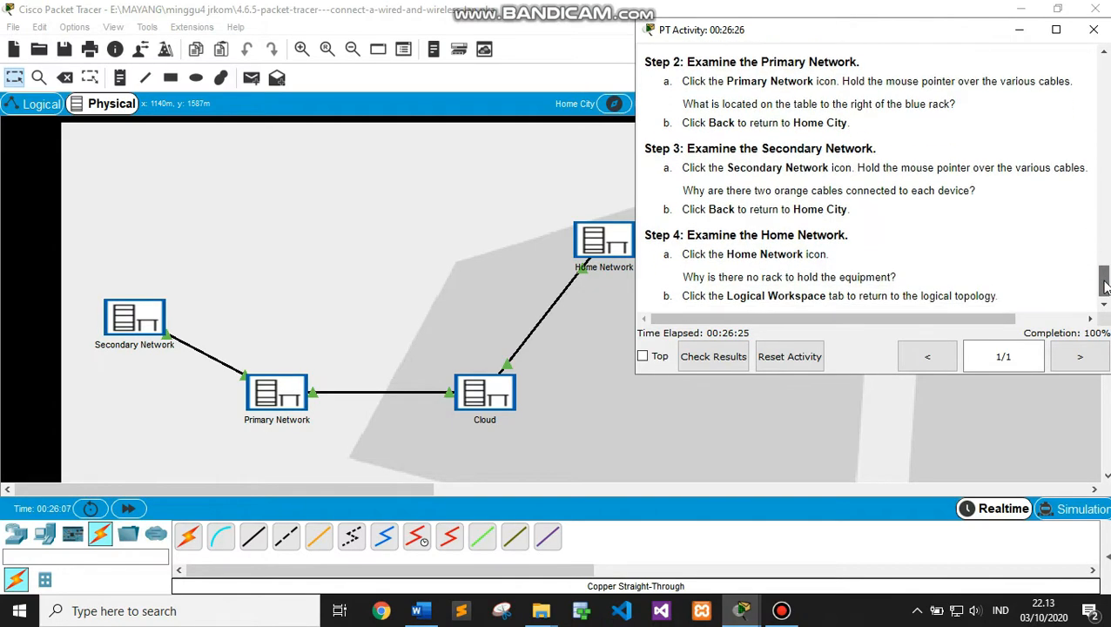
{"action": "left_click", "coordinate": [122, 324]}
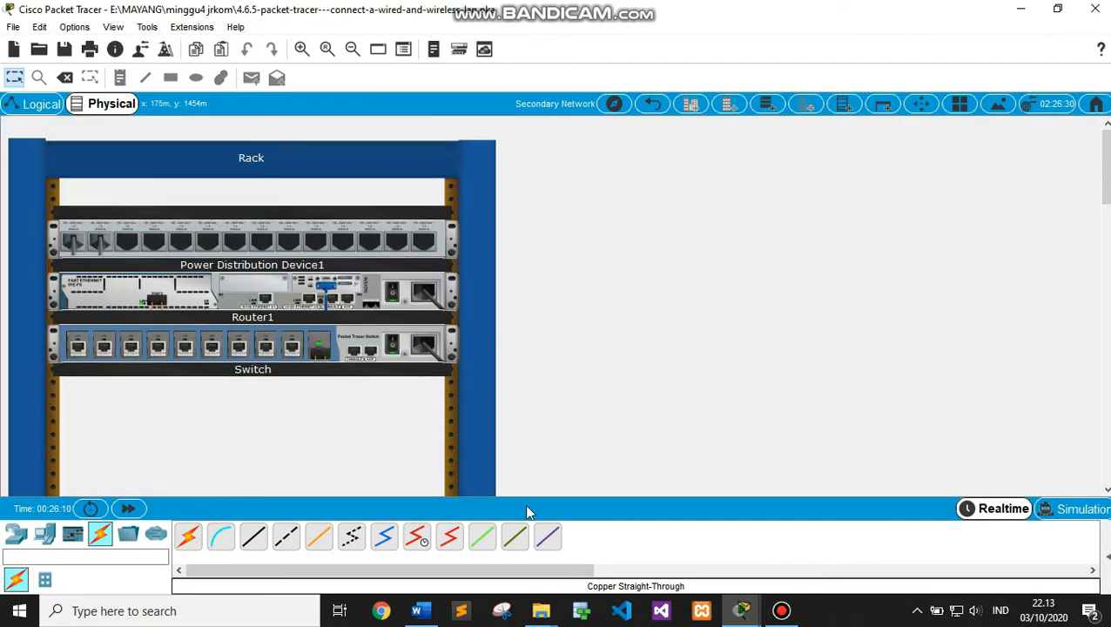
Compare the rack's Router1 and Switch against the Step 3 and Step 4 instructions
{"action": "mouse_move", "coordinate": [741, 614]}
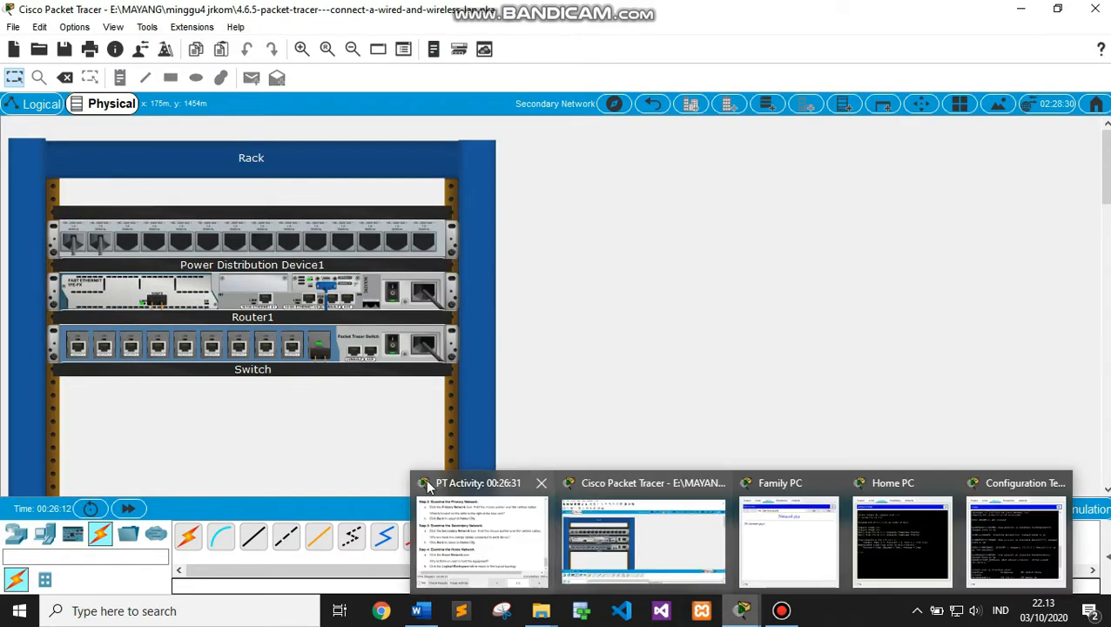
{"action": "left_click", "coordinate": [461, 533]}
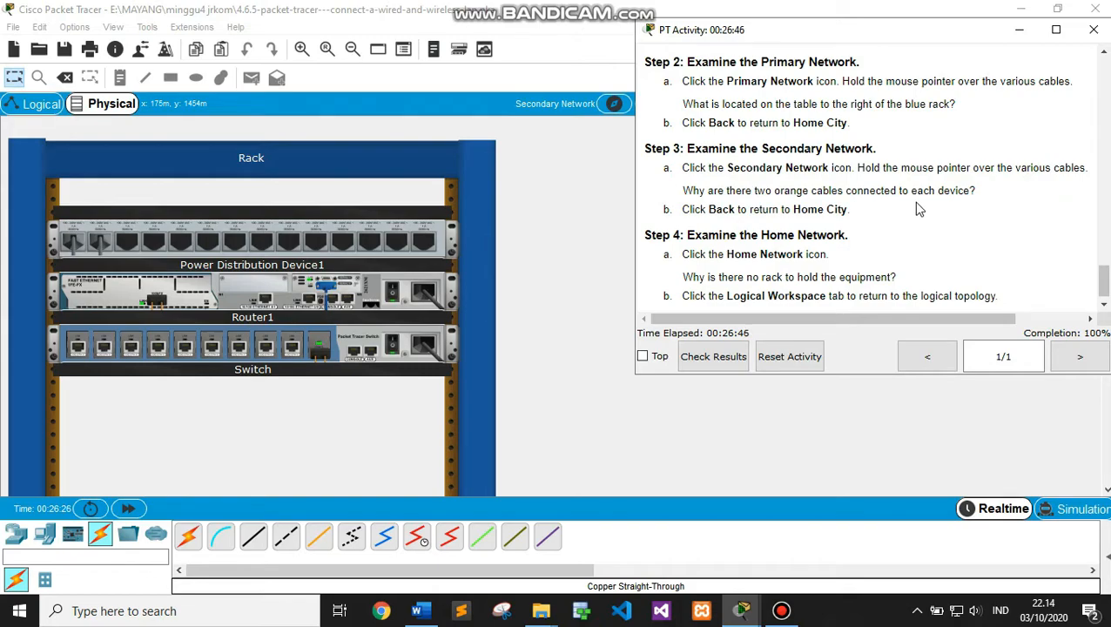
{"action": "left_click", "coordinate": [523, 285]}
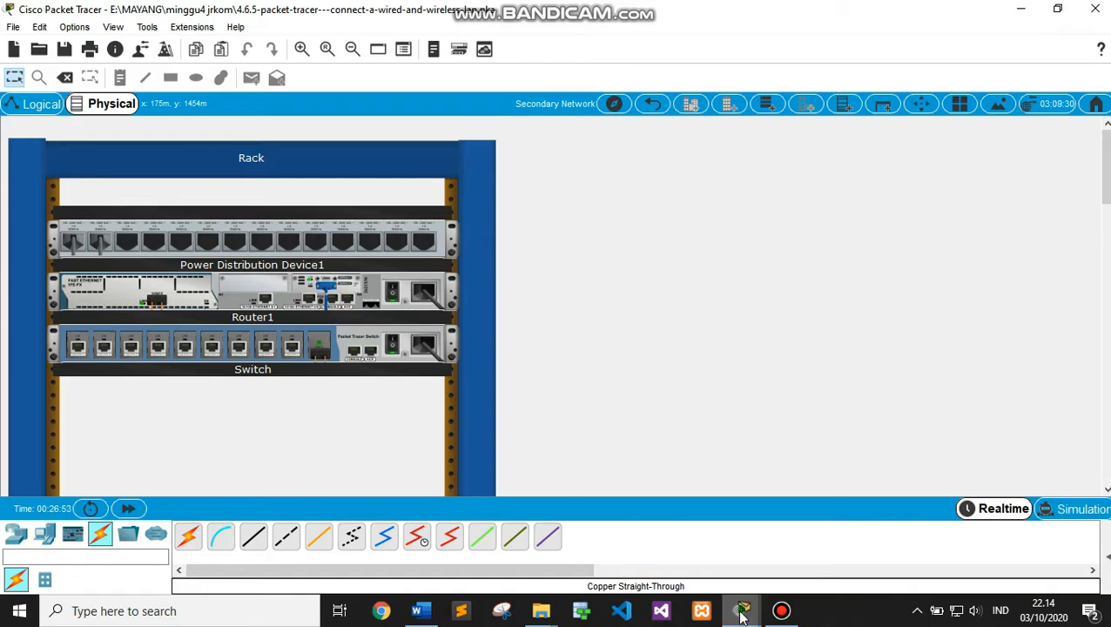
{"action": "mouse_move", "coordinate": [738, 612]}
{"action": "left_click", "coordinate": [493, 526]}
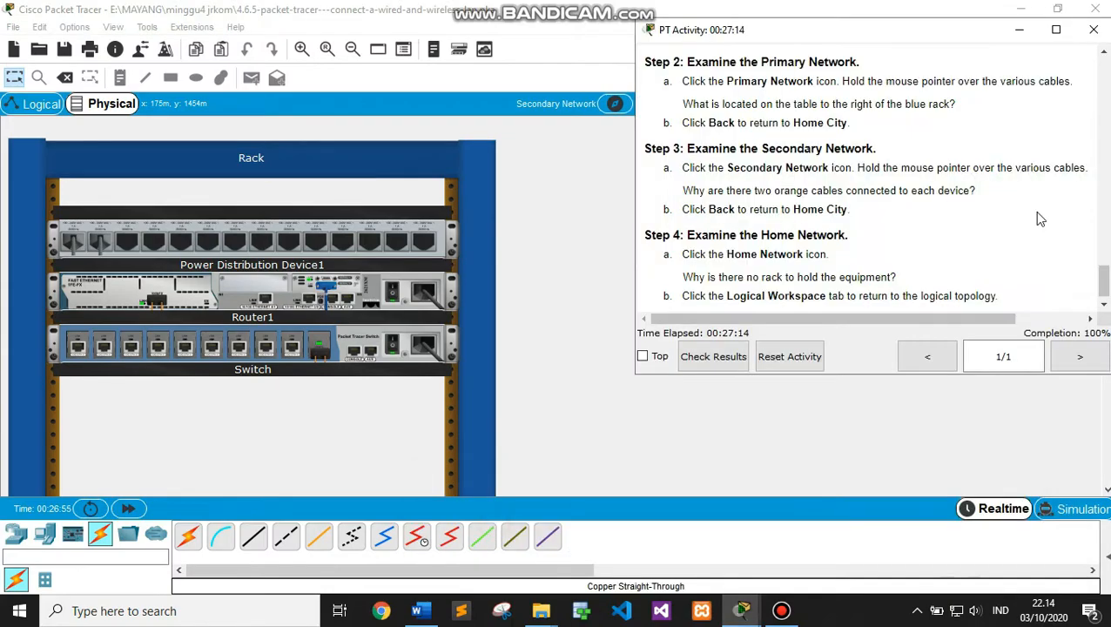
{"action": "left_click_drag", "start_coordinate": [1101, 274], "coordinate": [1104, 294]}
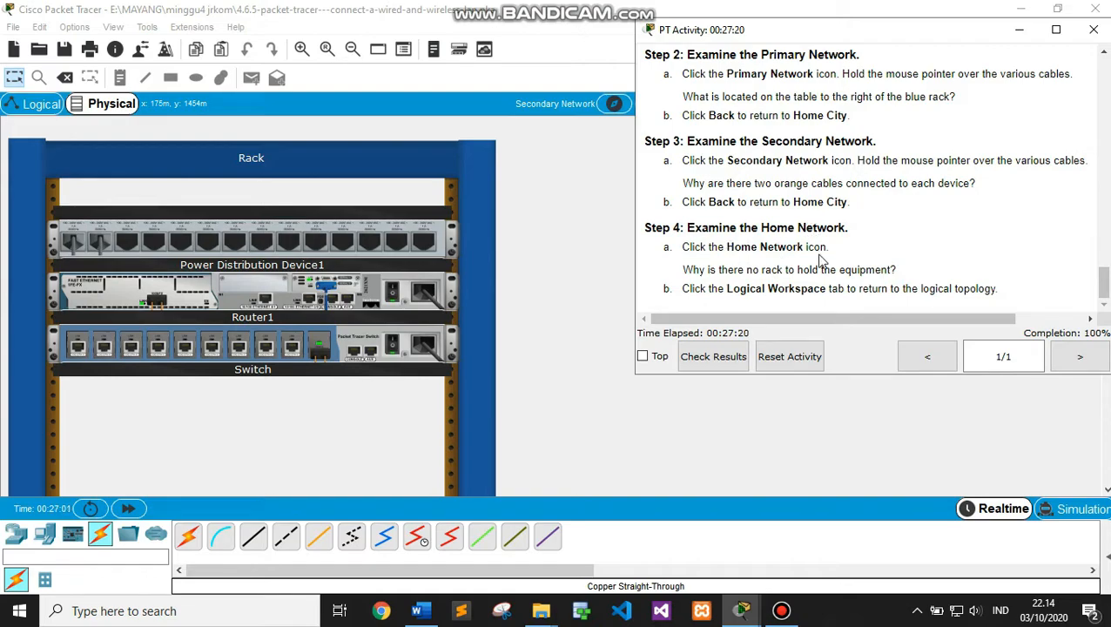
{"action": "left_click", "coordinate": [590, 263]}
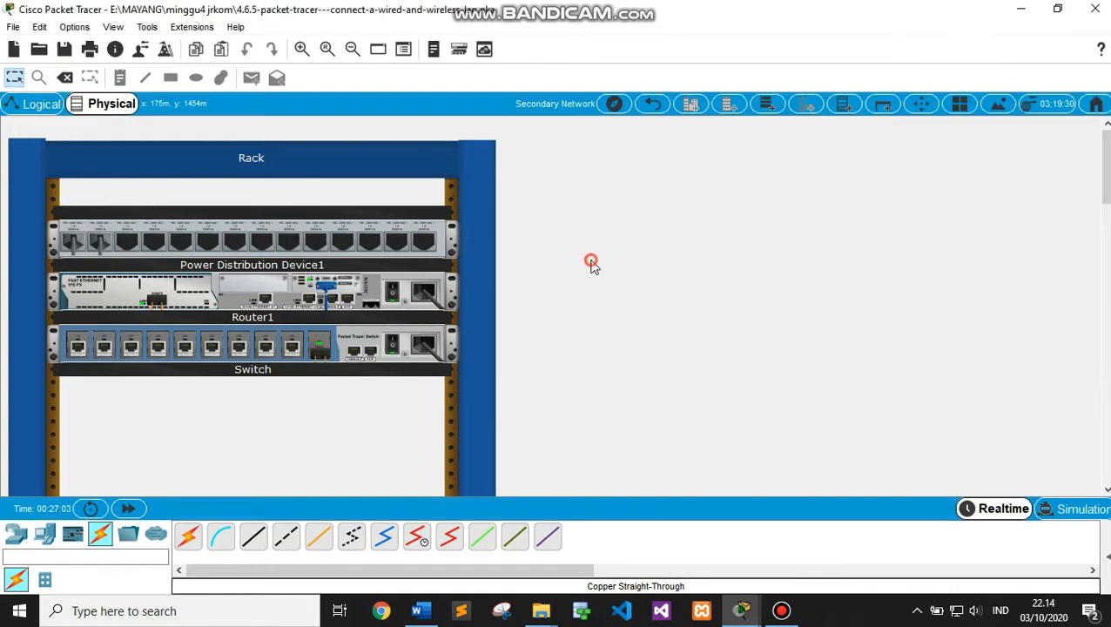
Check the Home Network's Family PC and Home PC against Step 4, then return to Logical view
{"action": "left_click", "coordinate": [652, 104]}
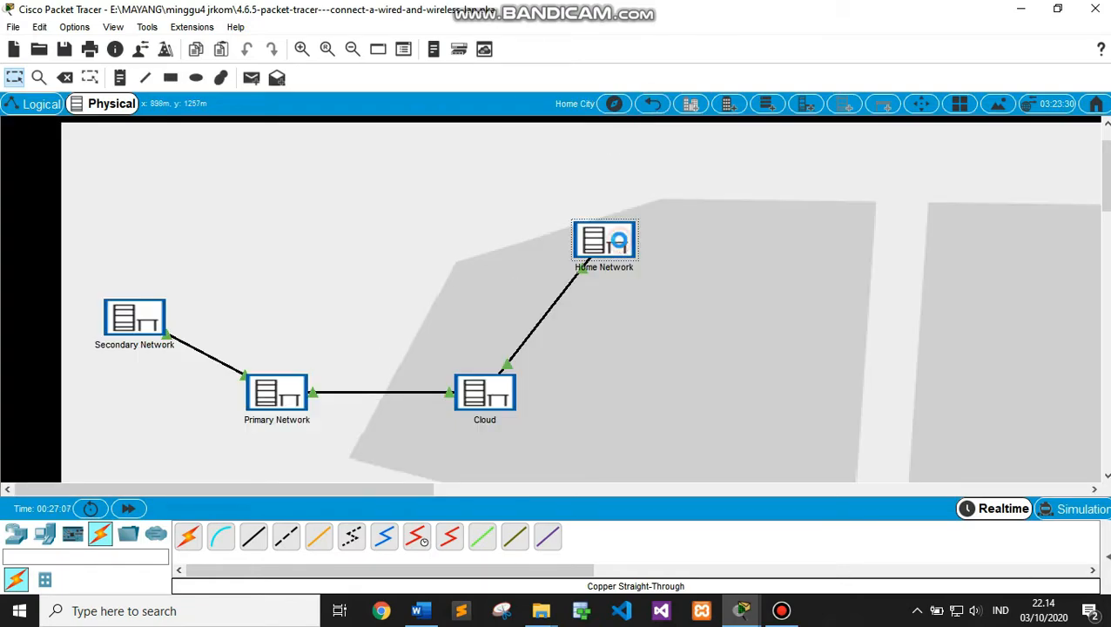
{"action": "left_click", "coordinate": [618, 244]}
{"action": "left_click_drag", "start_coordinate": [1105, 163], "coordinate": [1105, 285]}
{"action": "mouse_move", "coordinate": [740, 610]}
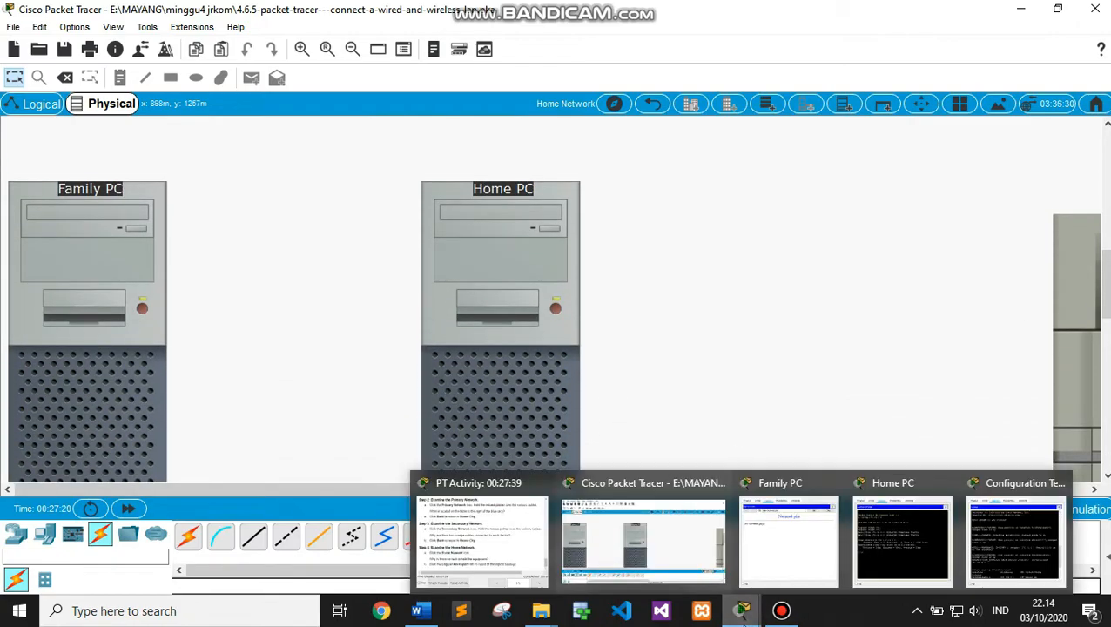
{"action": "left_click", "coordinate": [530, 540]}
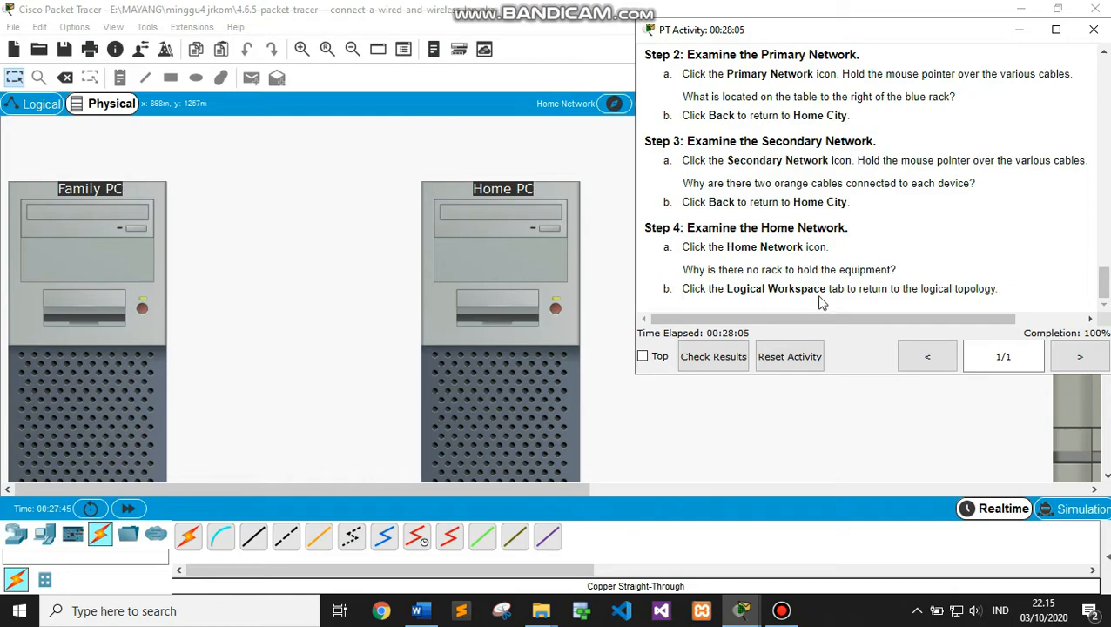
{"action": "left_click", "coordinate": [43, 104]}
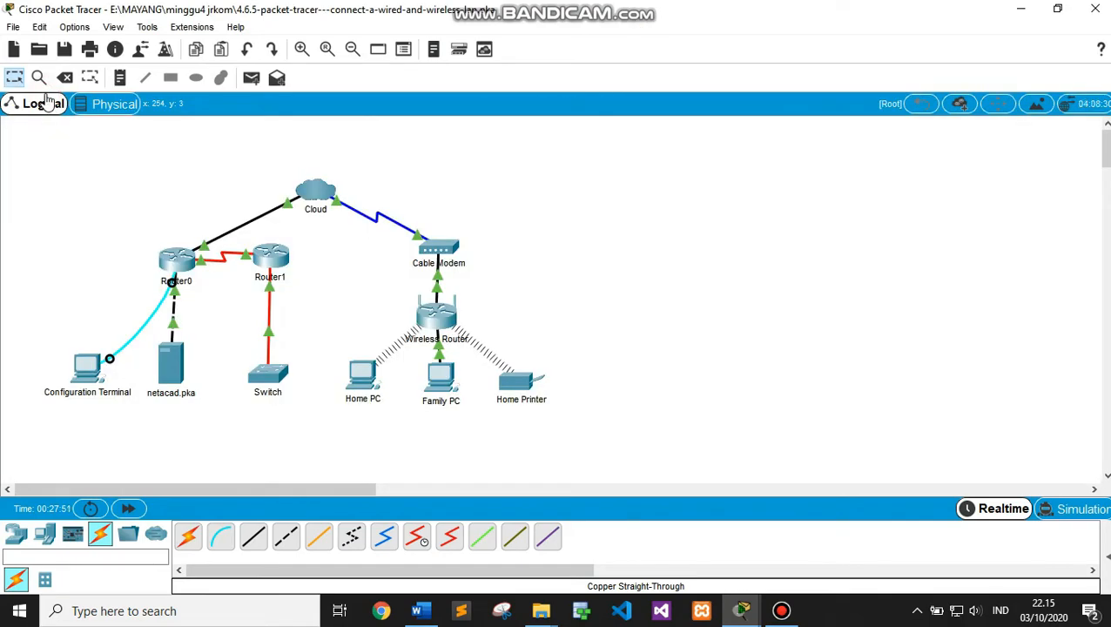